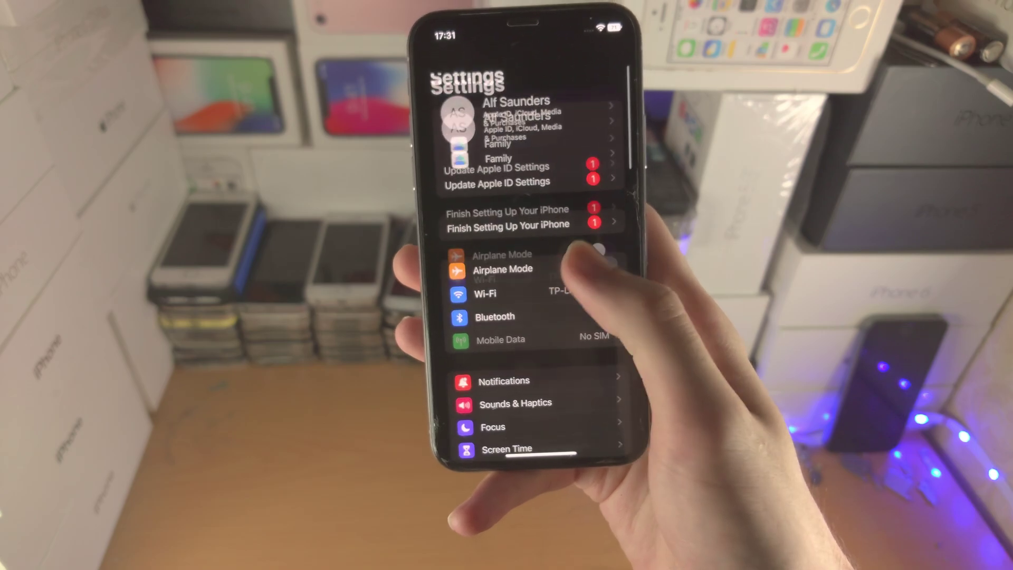
scroll(527, 291, down, 5)
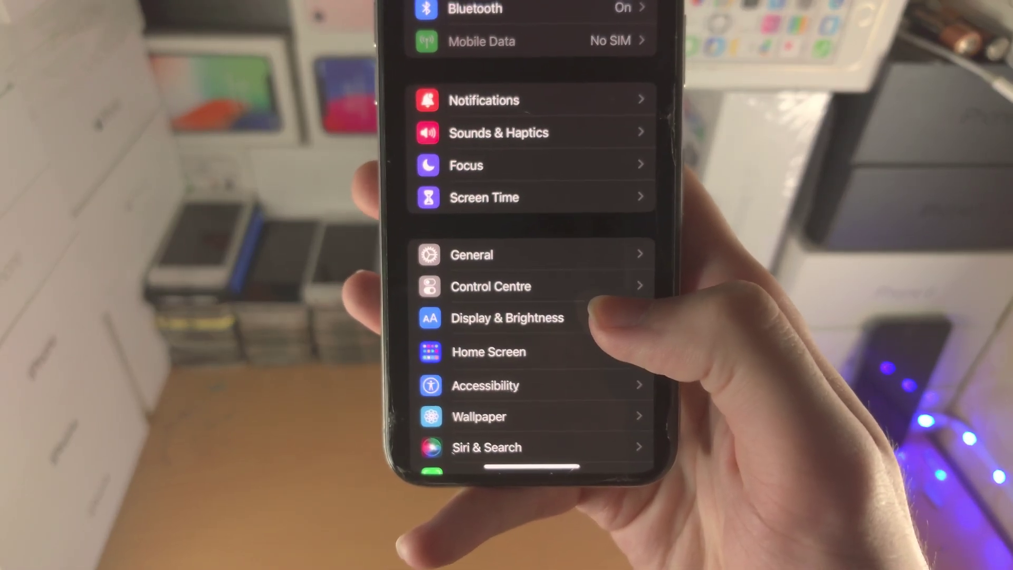
click(606, 255)
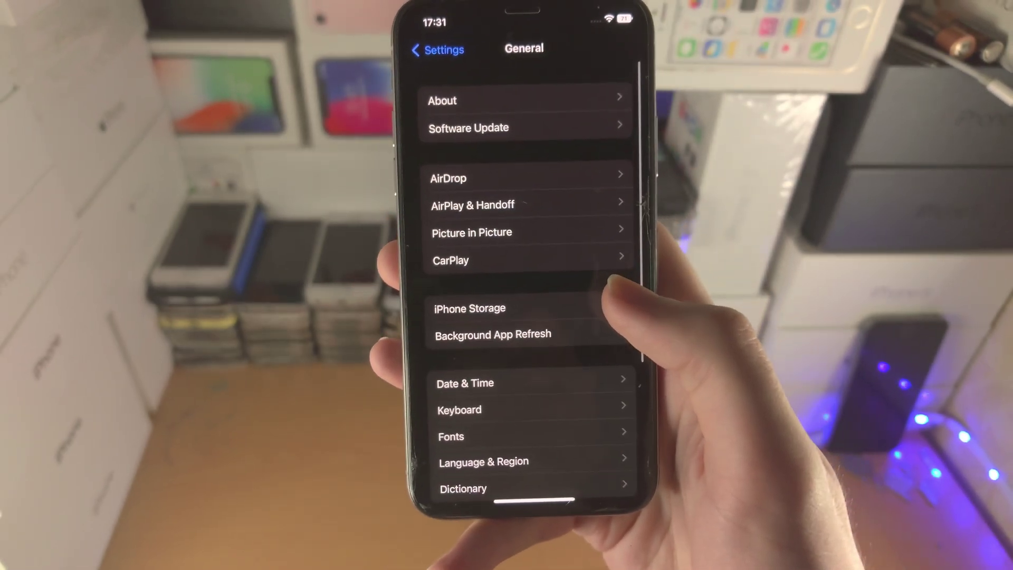
scroll(596, 306, down, 5)
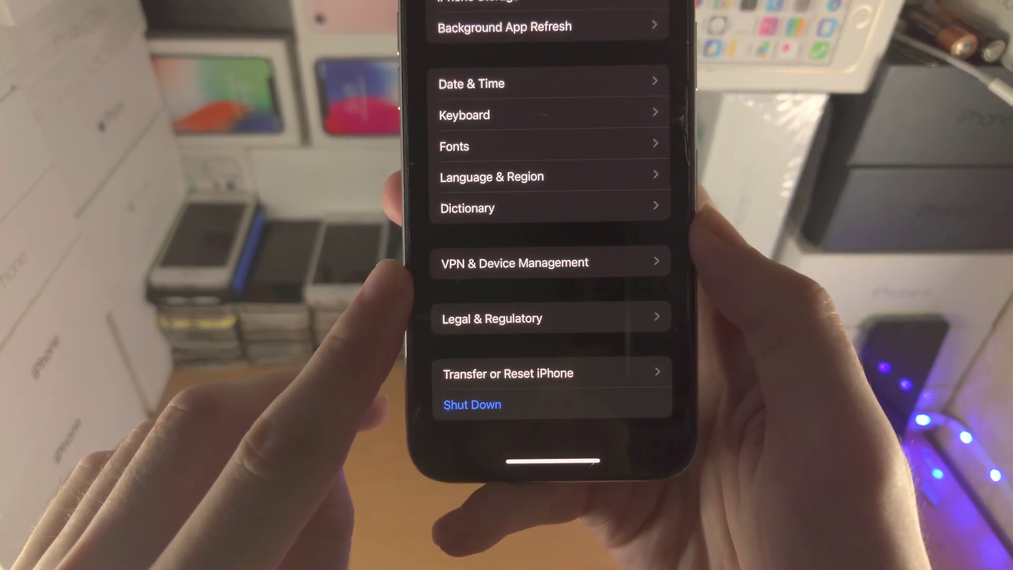
click(448, 268)
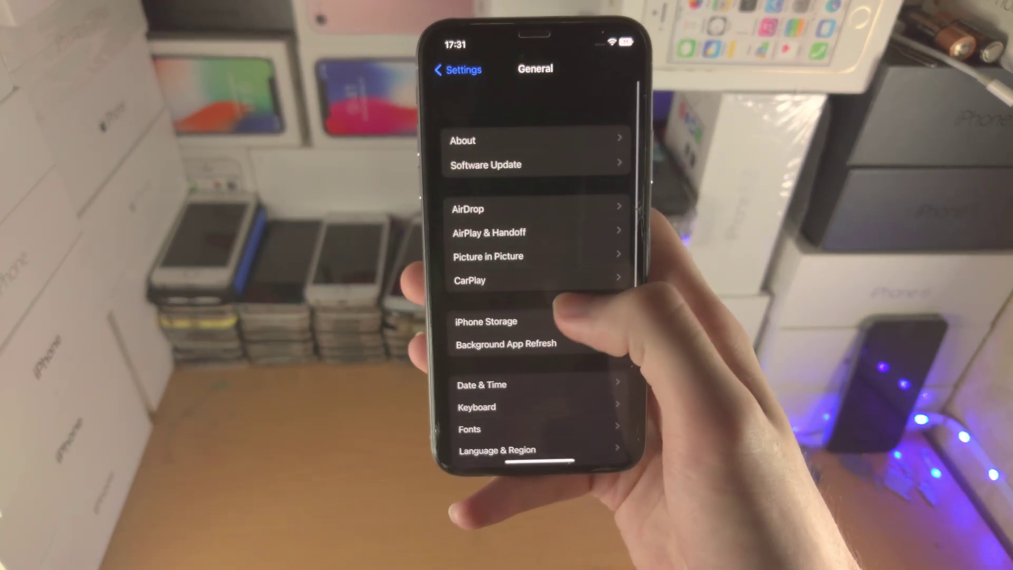
click(609, 181)
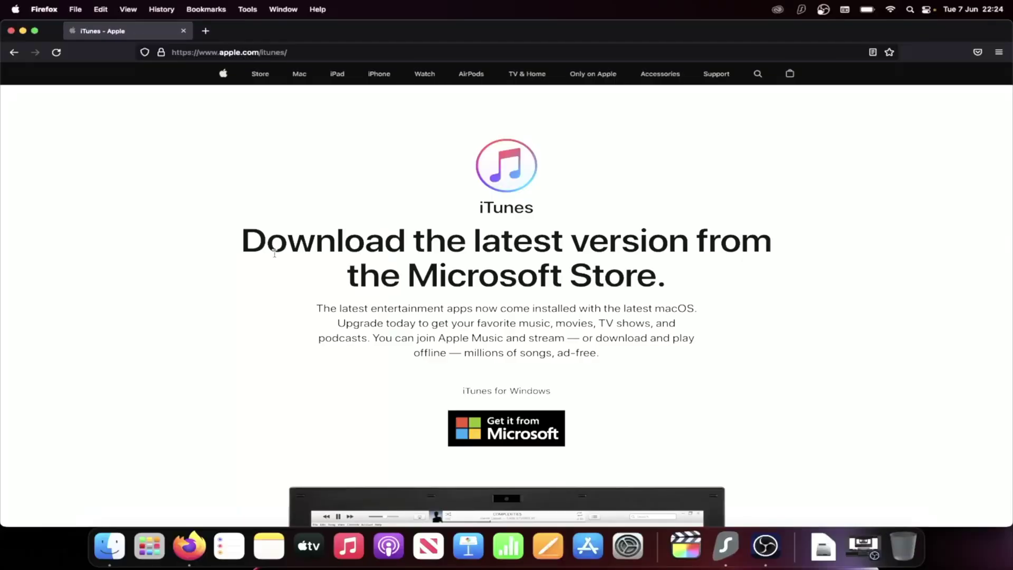
Switch Apple's iTunes page to the Windows version and view its 64-bit and 32-bit download options
click(303, 54)
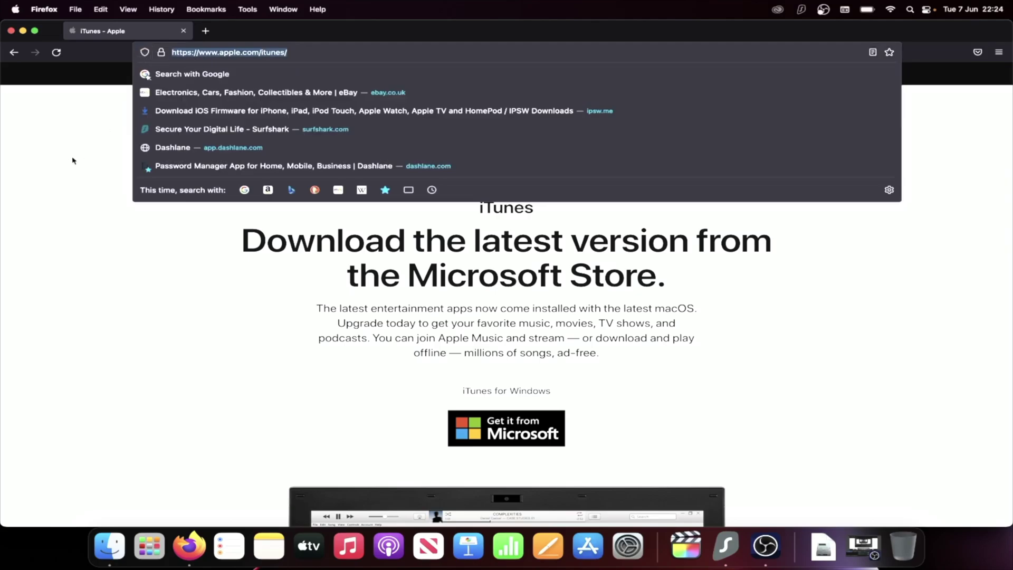
click(73, 175)
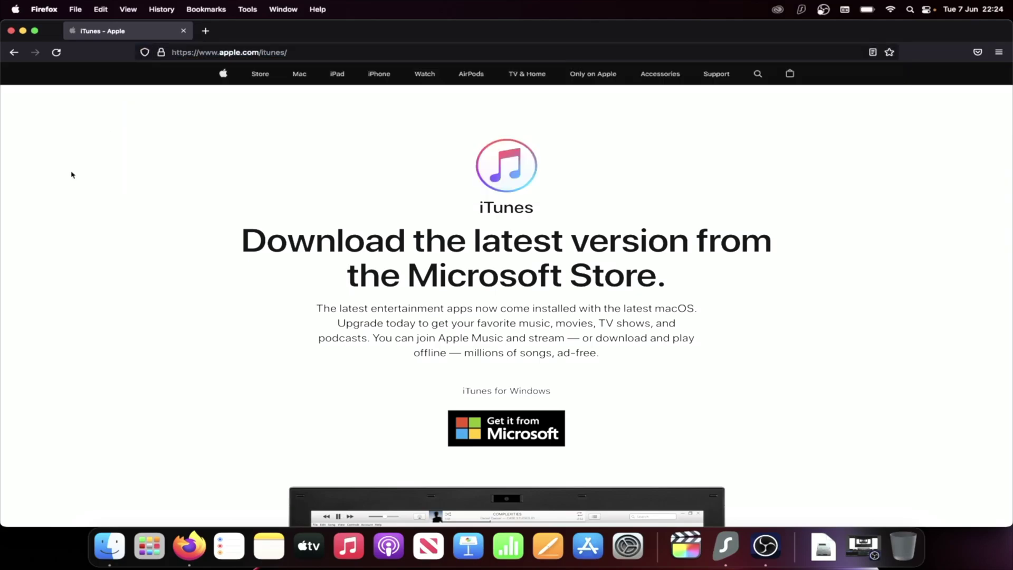
scroll(242, 213, down, 3)
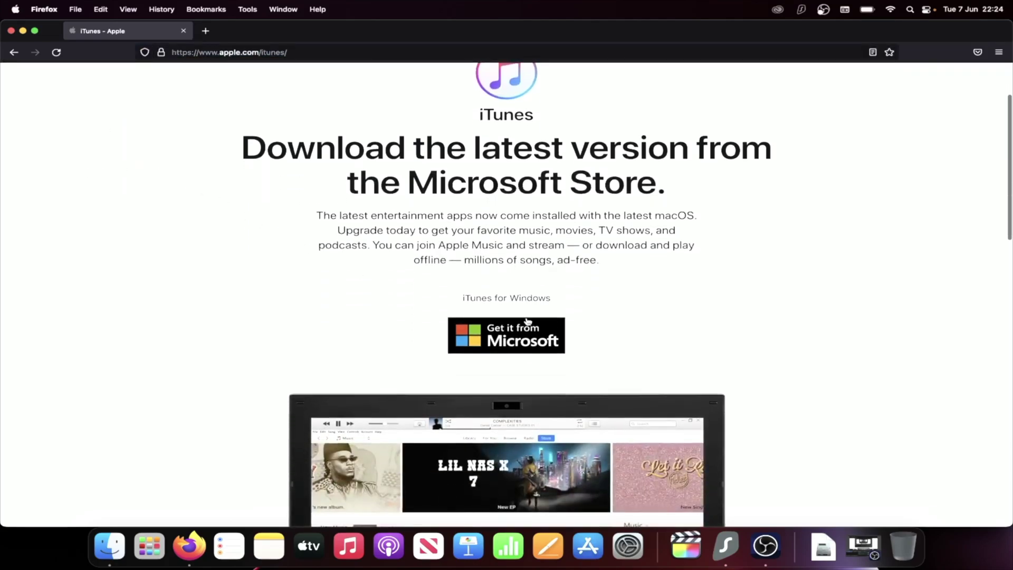
scroll(495, 326, down, 10)
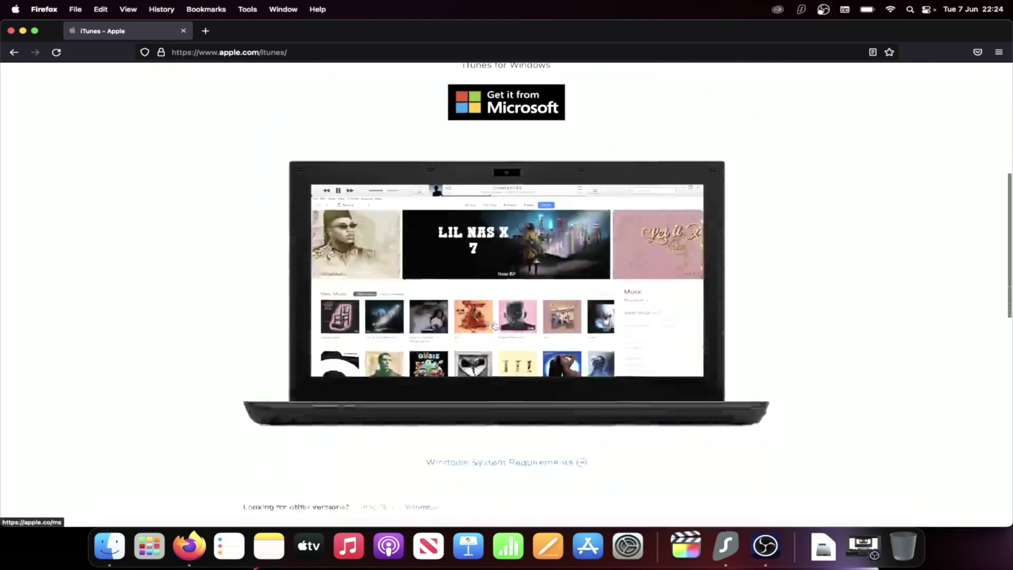
scroll(495, 325, up, 2)
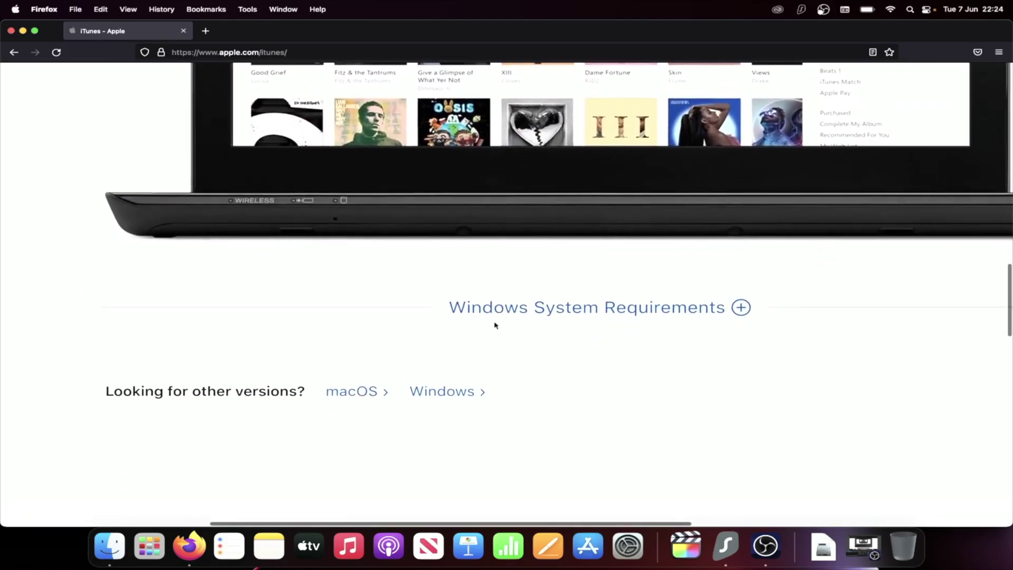
click(442, 392)
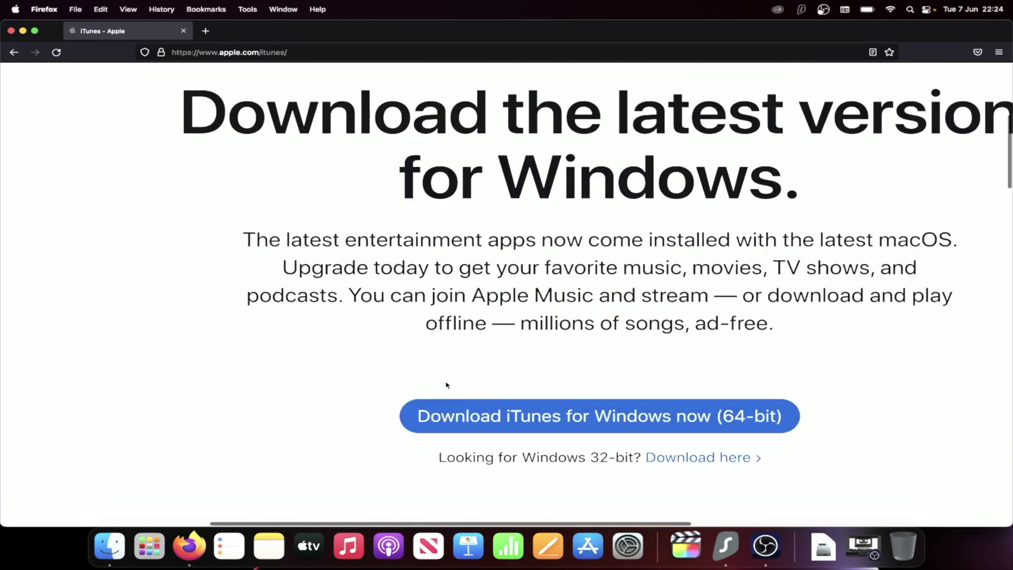
scroll(490, 355, right, 2)
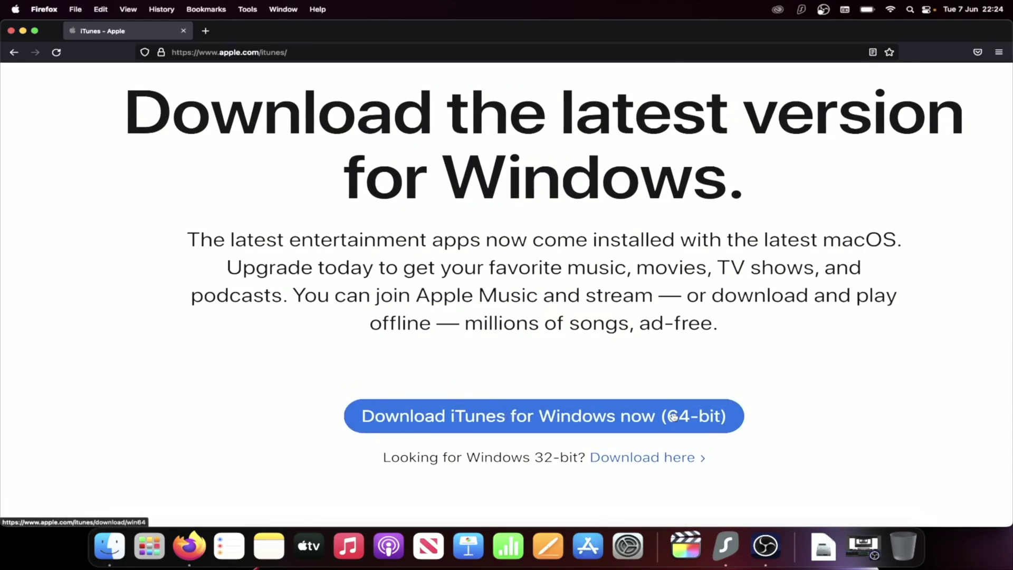
Open ipsw.me in a new tab and choose iPhone as the product
key(super+t)
text(ipsw.me/)
key(Return)
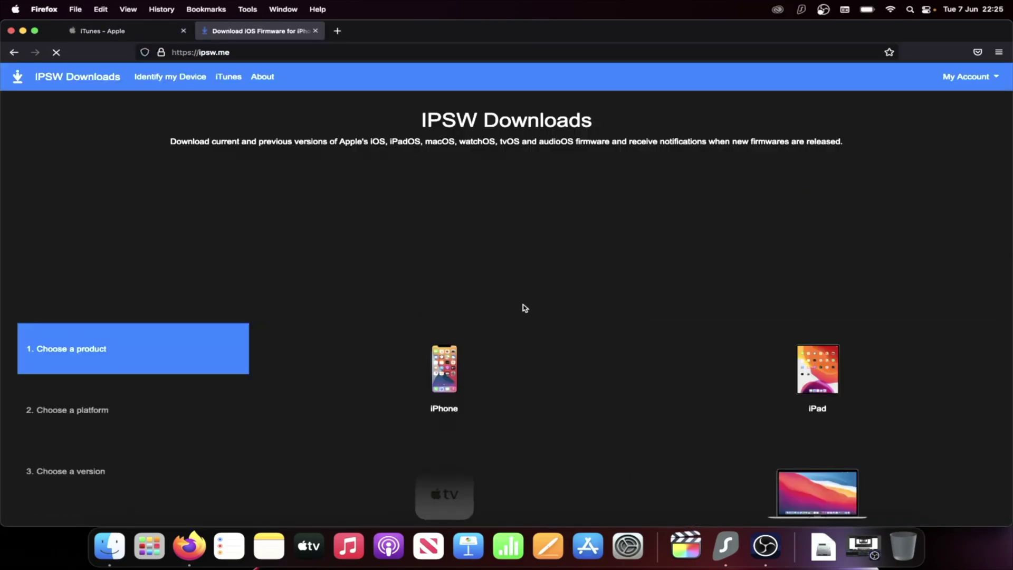
scroll(467, 240, down, 3)
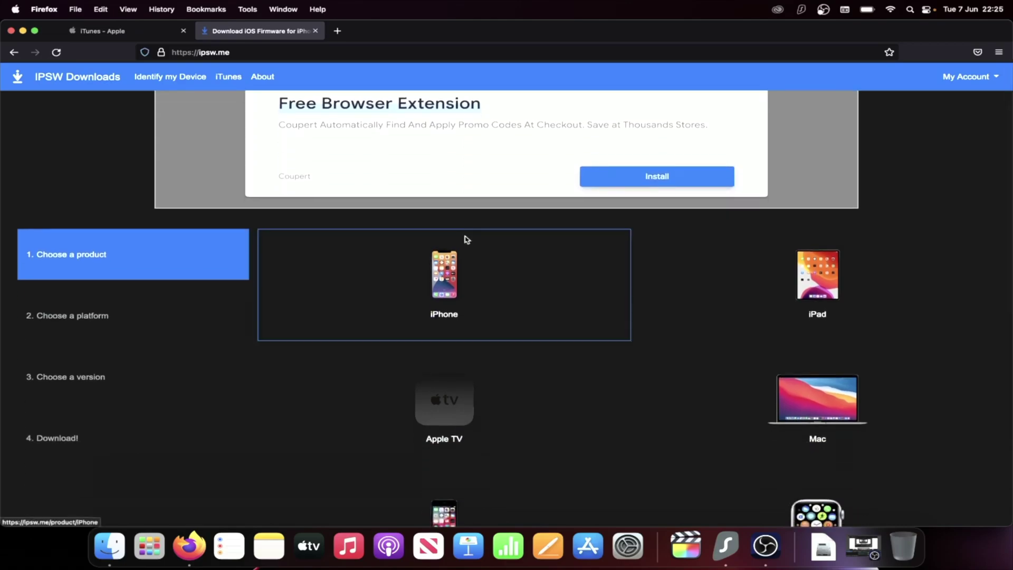
click(522, 283)
click(546, 345)
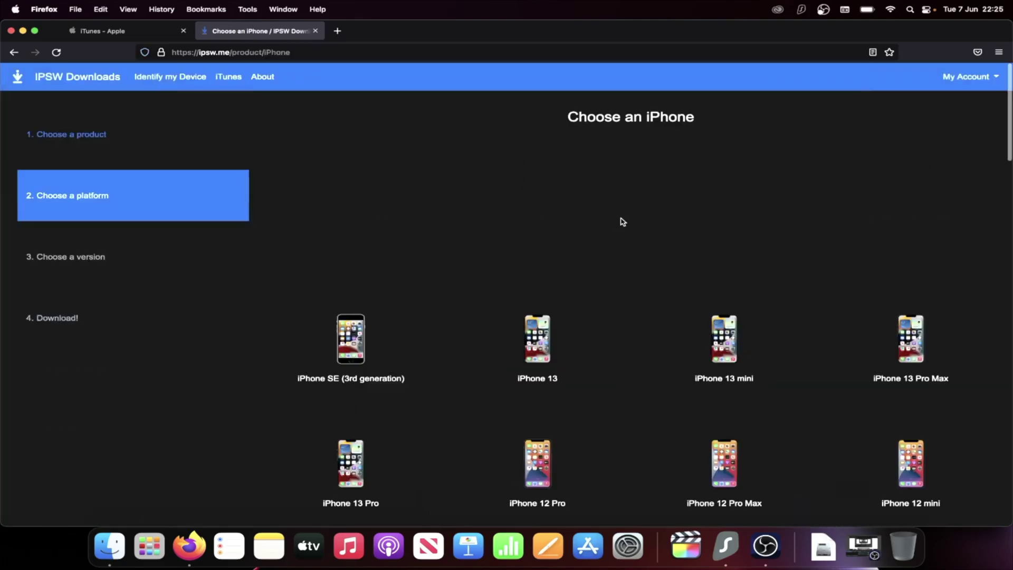
Choose the iPhone 8 Plus (GSM) and open the download page of its signed iOS 15.5 (19F77) firmware
scroll(621, 221, down, 6)
scroll(622, 222, down, 3)
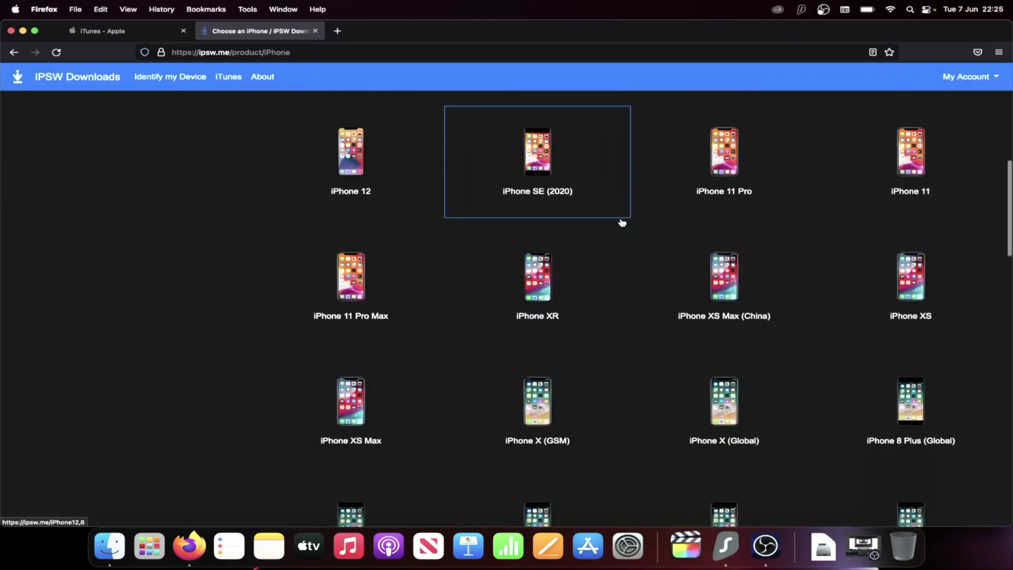
scroll(622, 222, down, 3)
scroll(621, 221, down, 3)
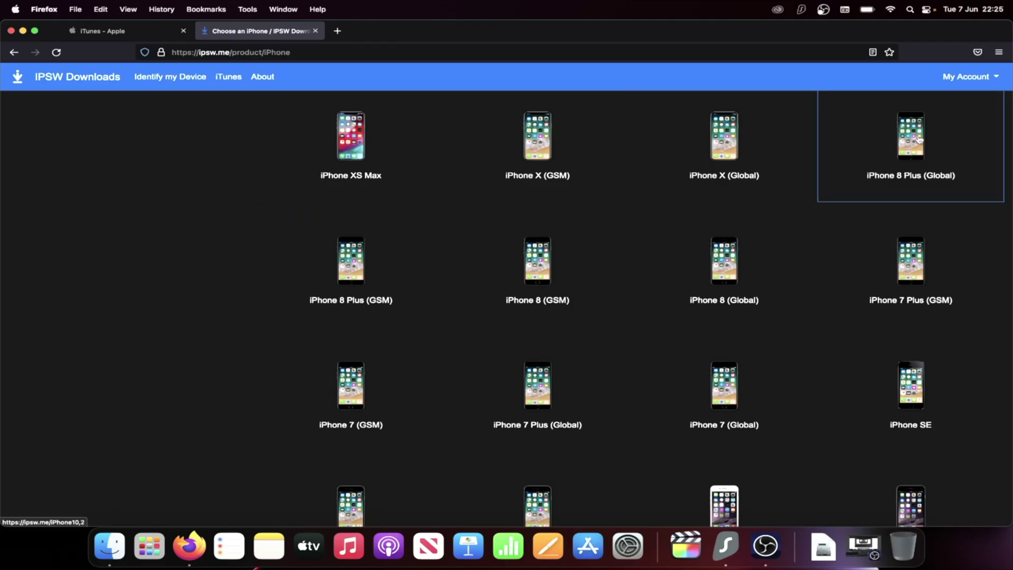
click(363, 300)
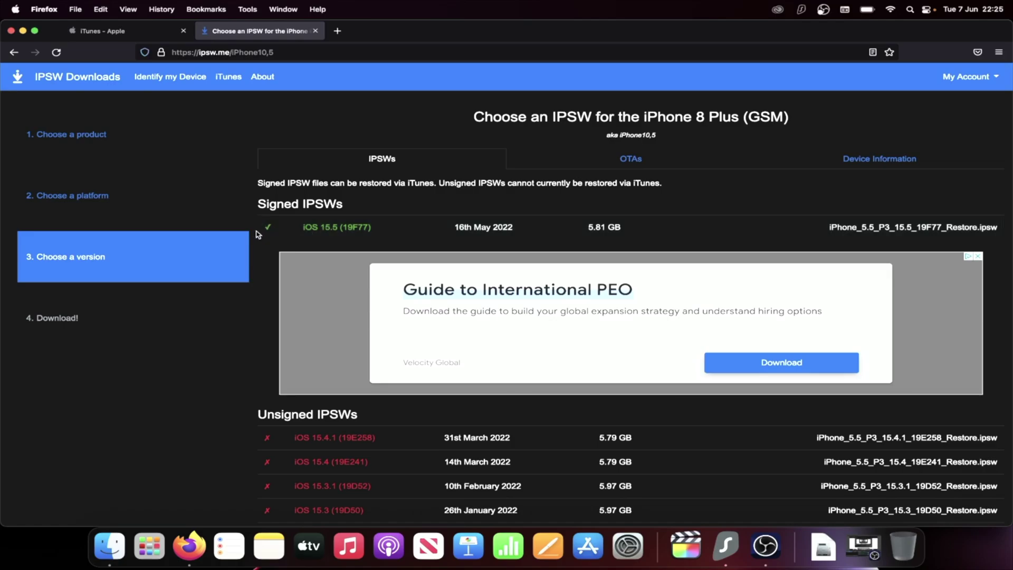
click(395, 229)
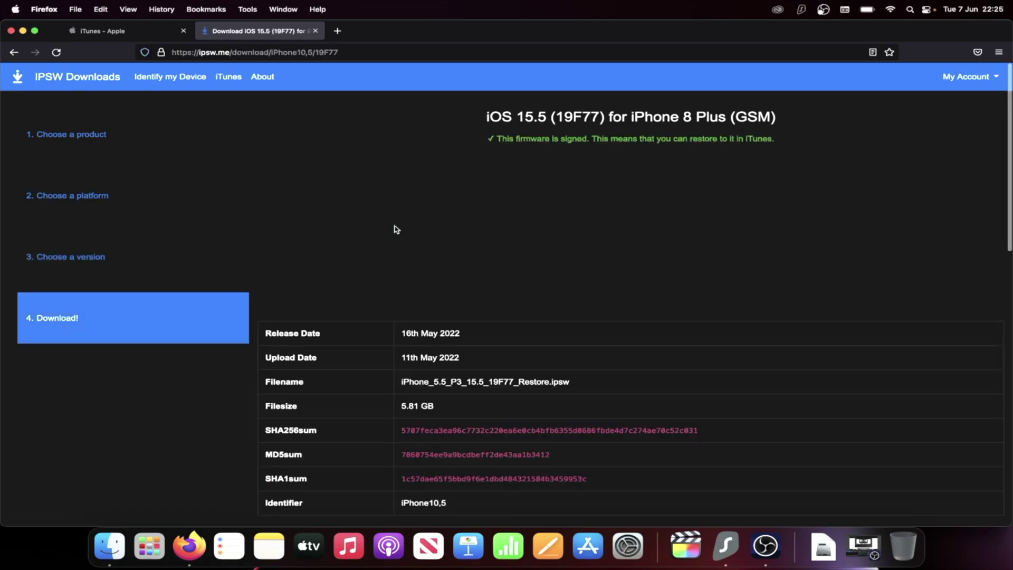
scroll(396, 229, down, 5)
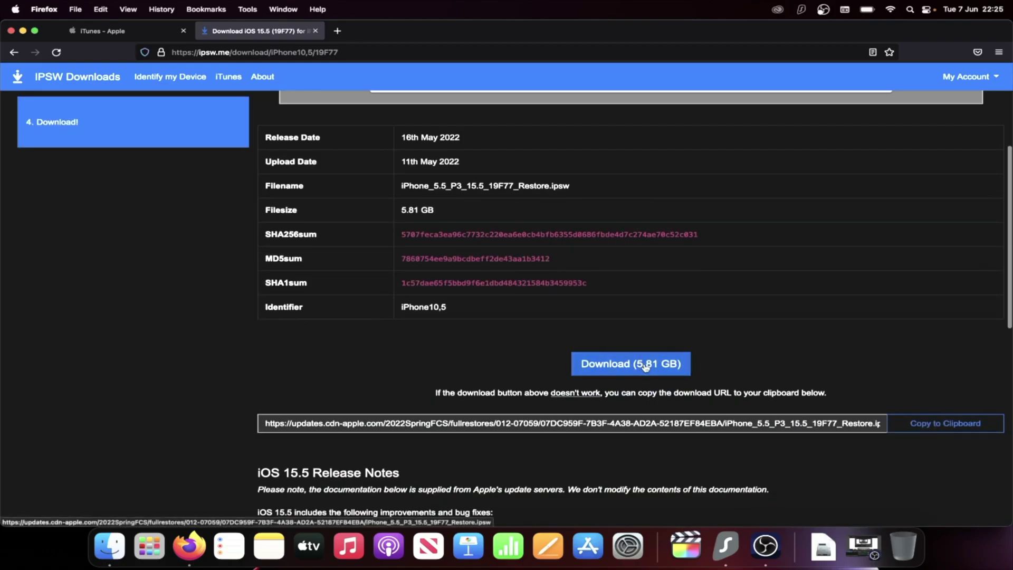
Start downloading the iOS 15.5 restore file for the iPhone 8 Plus, and cancel the download
click(645, 364)
scroll(645, 364, down, 2)
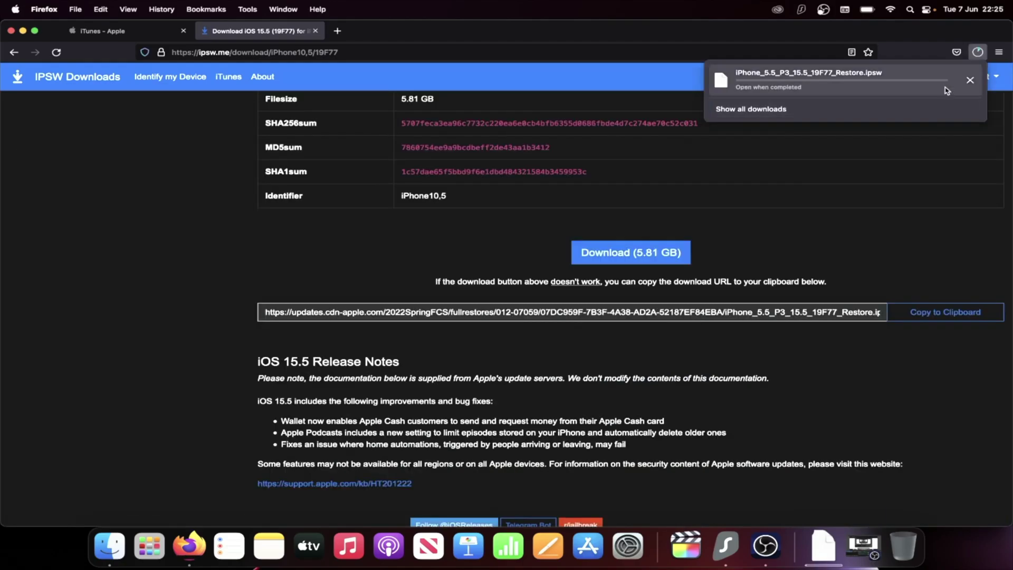
click(971, 80)
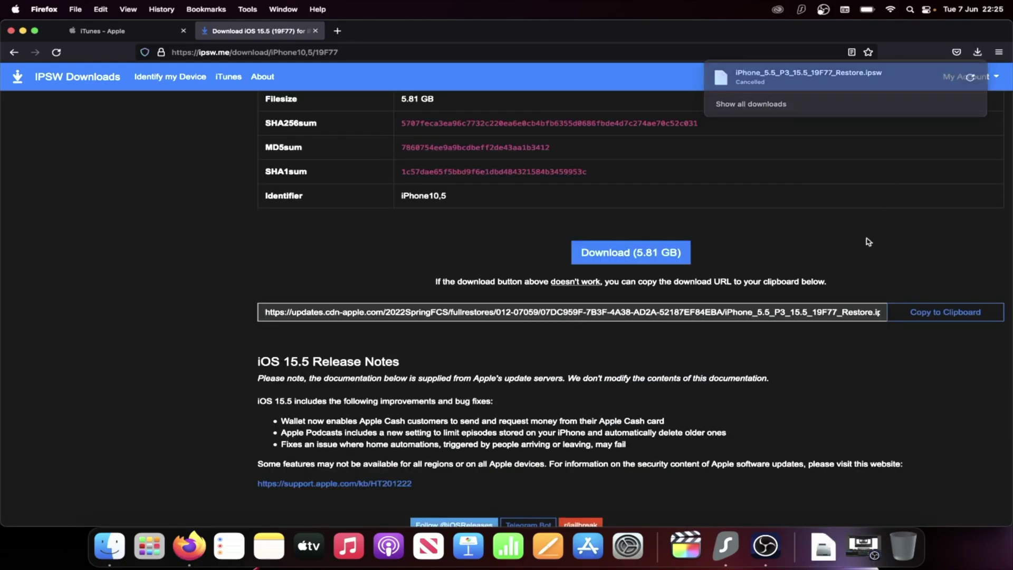
click(867, 242)
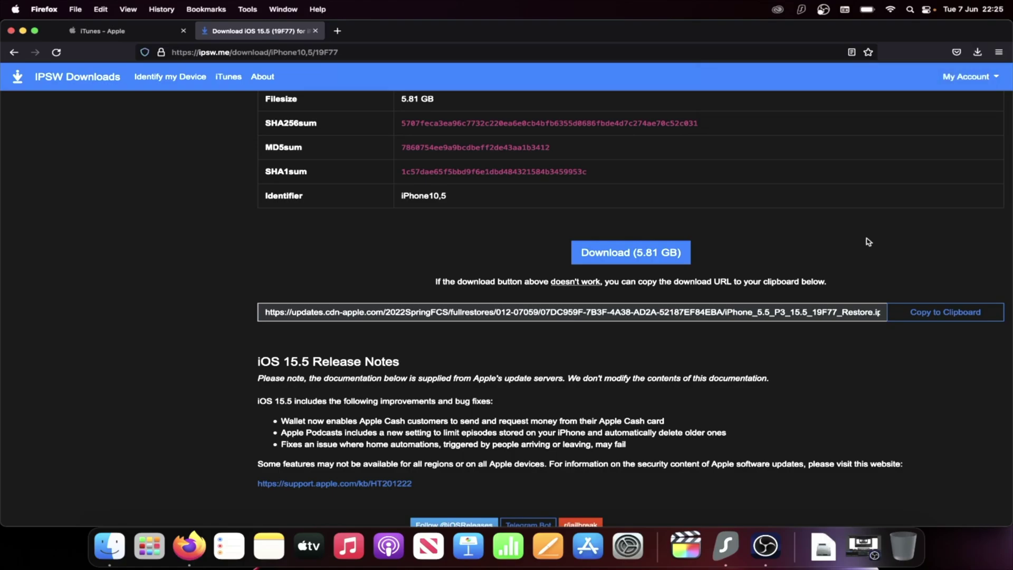
Switch to Finder and back up all the data on the connected iPhone 8 Plus to this Mac
click(109, 546)
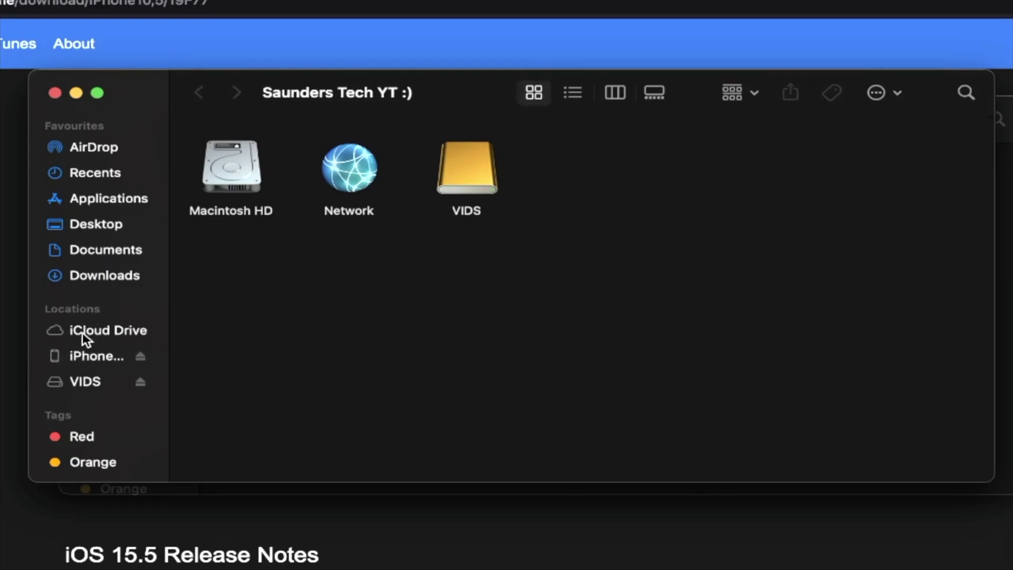
click(73, 356)
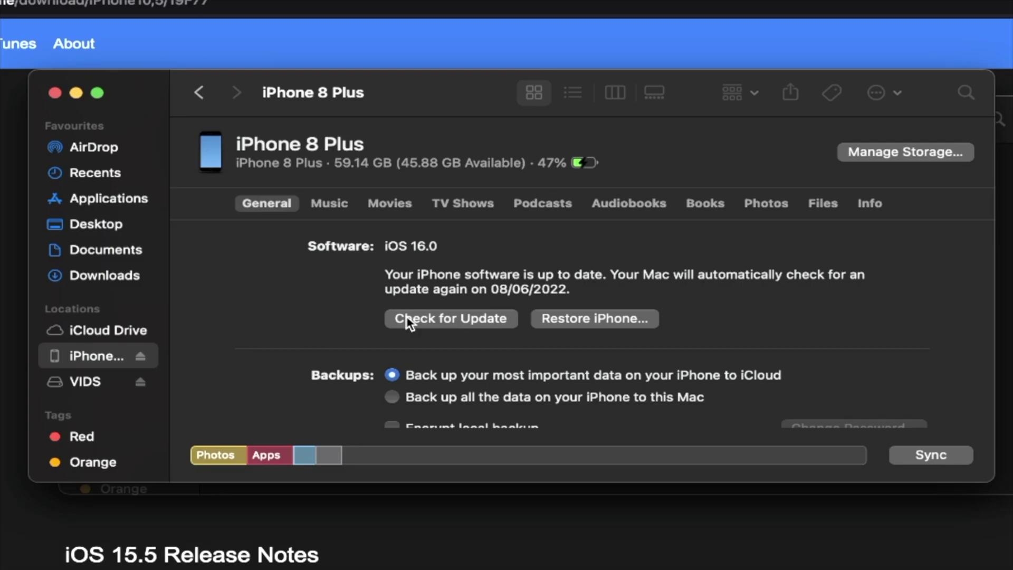
scroll(409, 323, down, 5)
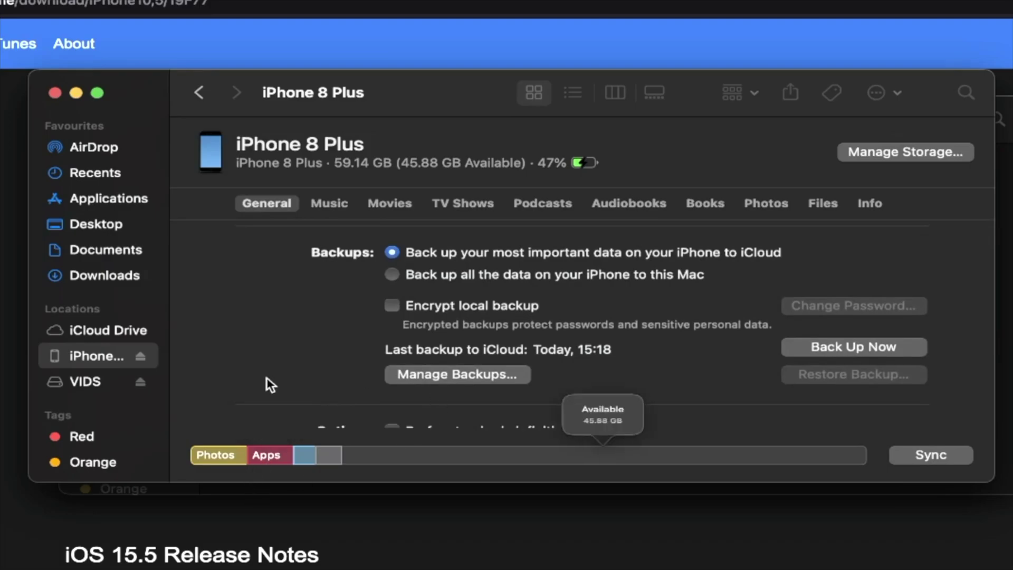
mouse_move(362, 455)
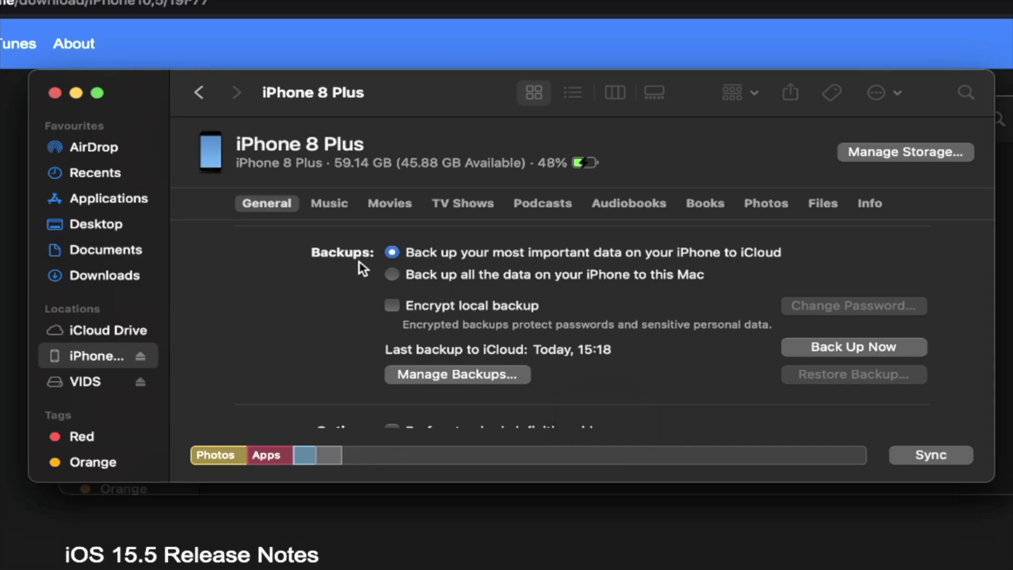
click(392, 274)
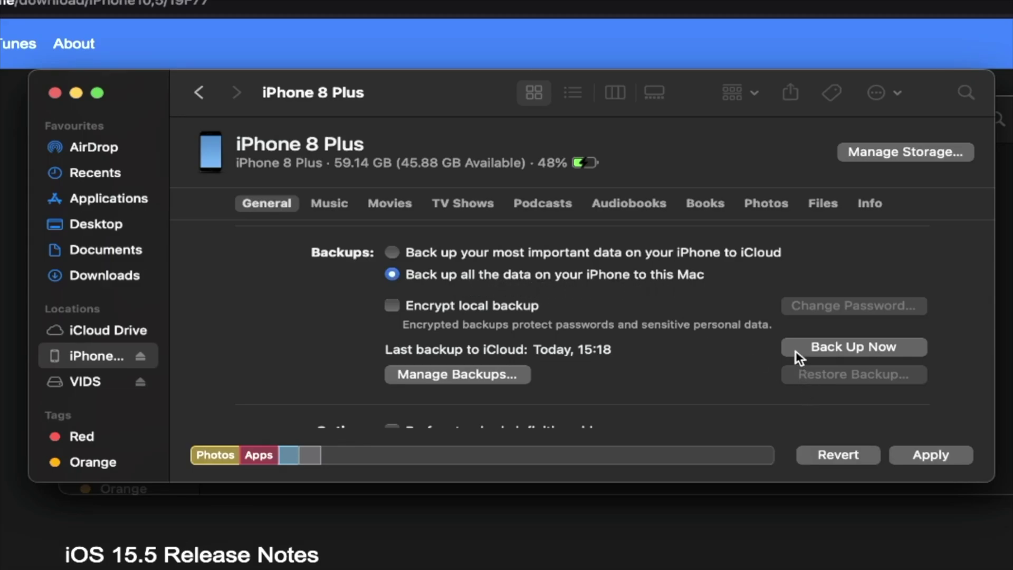
click(893, 347)
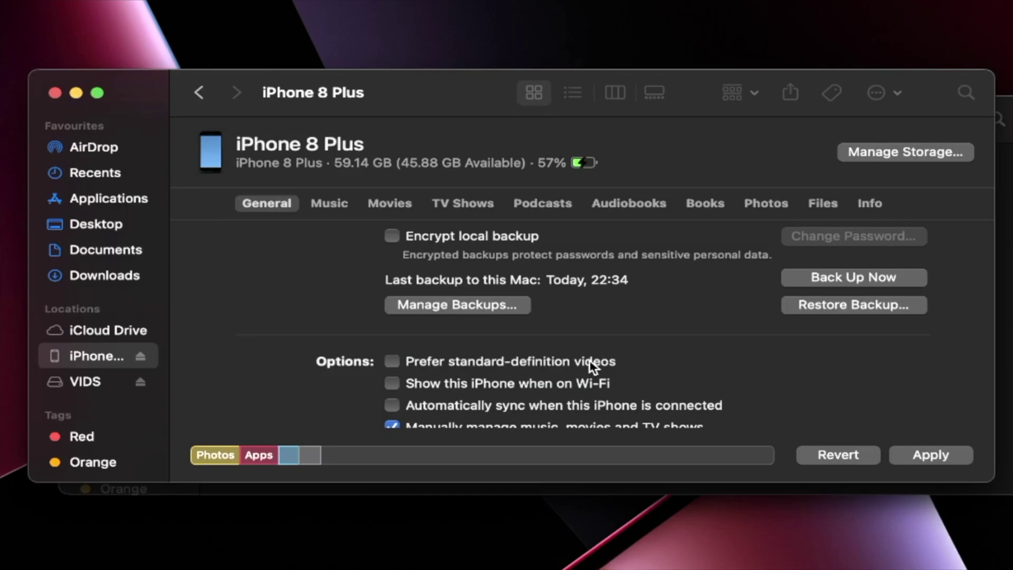
Restore the iPhone 8 Plus to iOS 15.5 with iPhone_5.5_P3_15.5_19F77_Restore.ipsw from the VIDS drive
scroll(590, 360, up, 5)
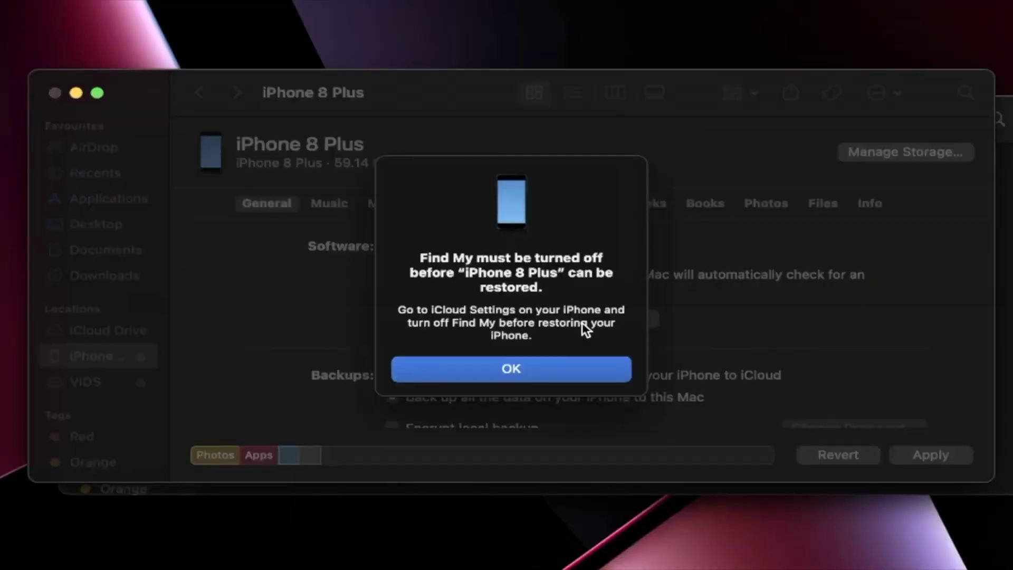
click(565, 367)
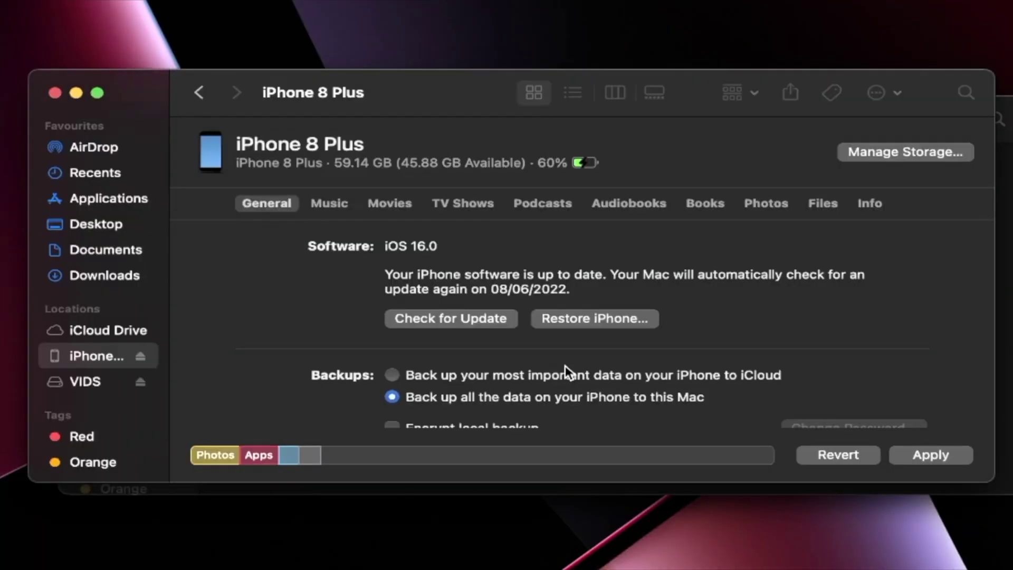
alt+click(577, 318)
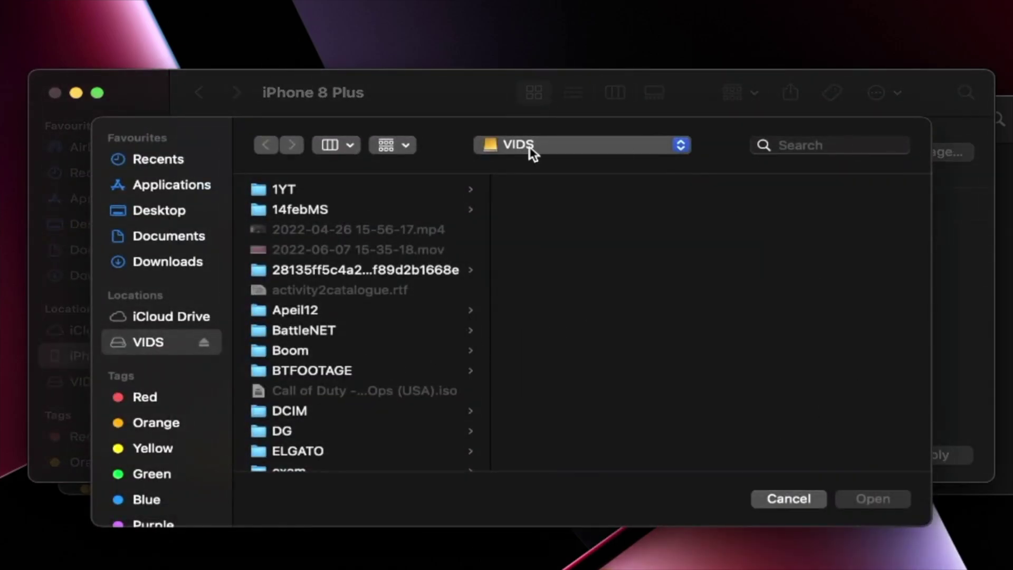
click(139, 264)
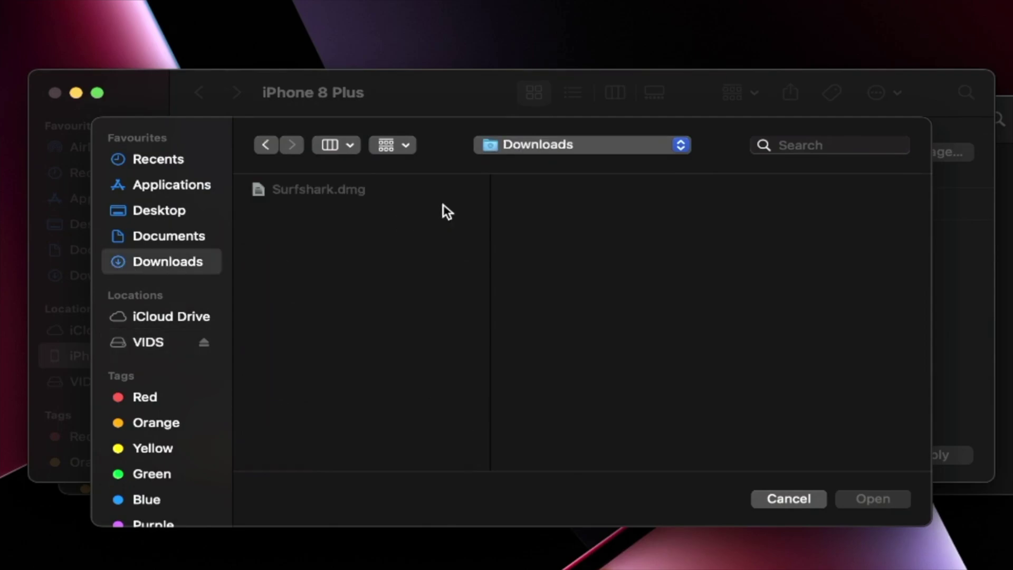
click(127, 344)
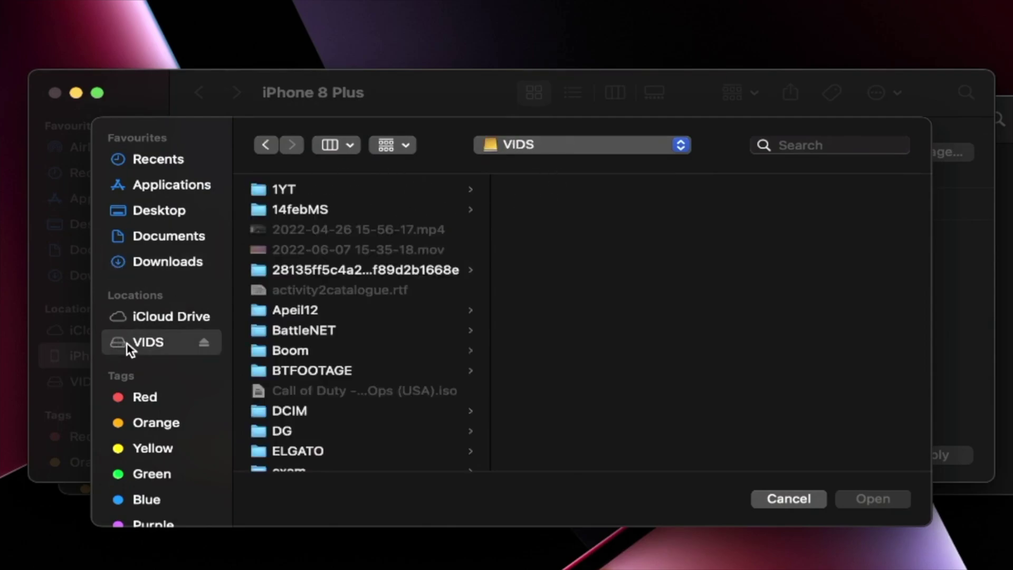
scroll(327, 375, down, 5)
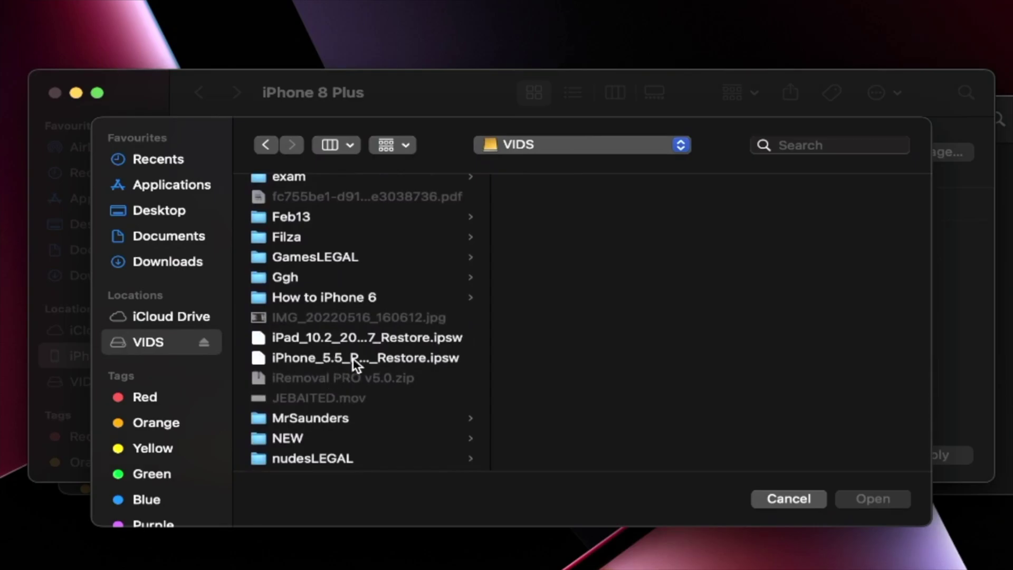
click(335, 359)
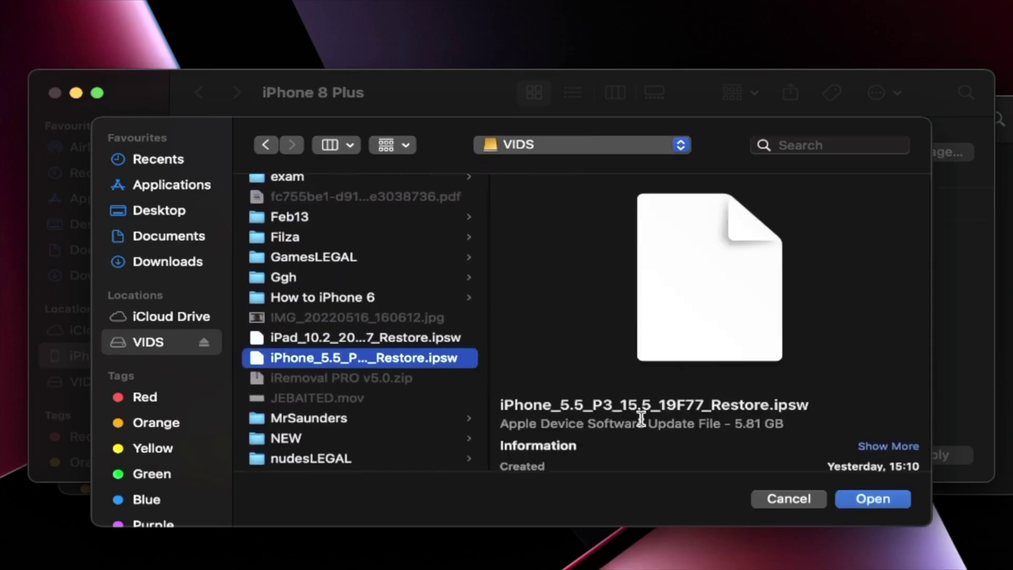
click(866, 499)
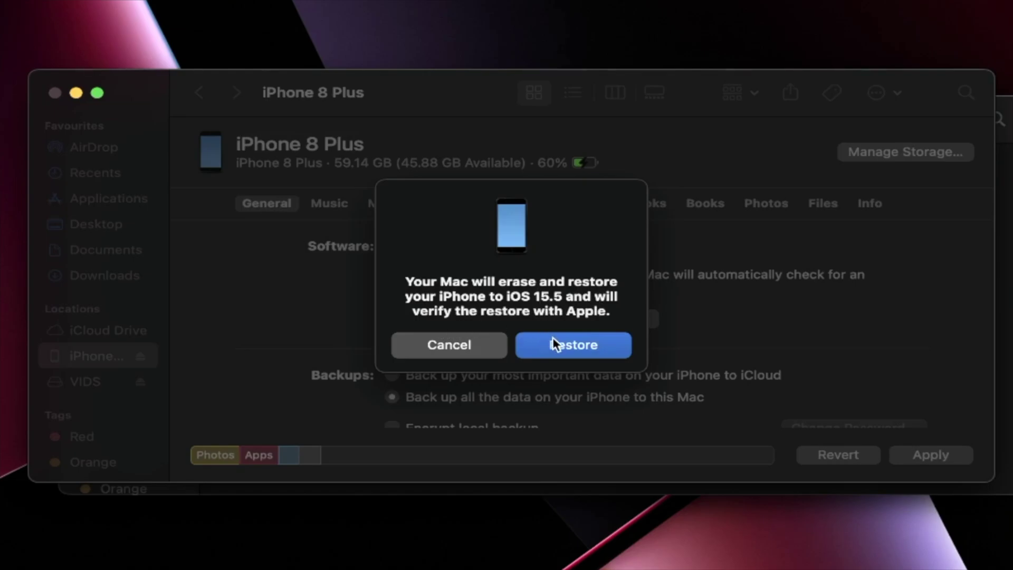
click(536, 343)
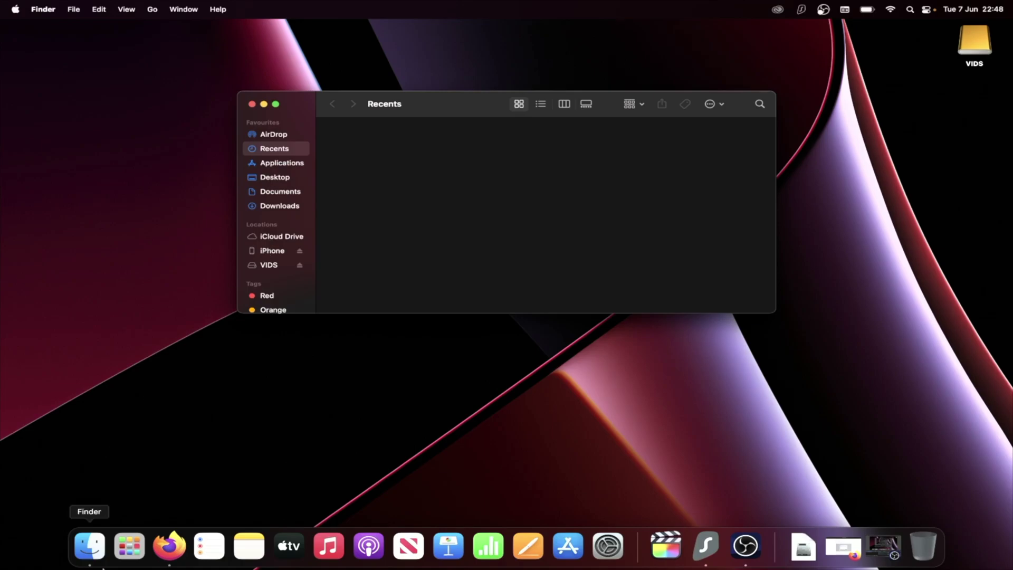
Switch to Firefox and read how to search for the backup folder on a Mac in Apple's article on locating backups
click(169, 545)
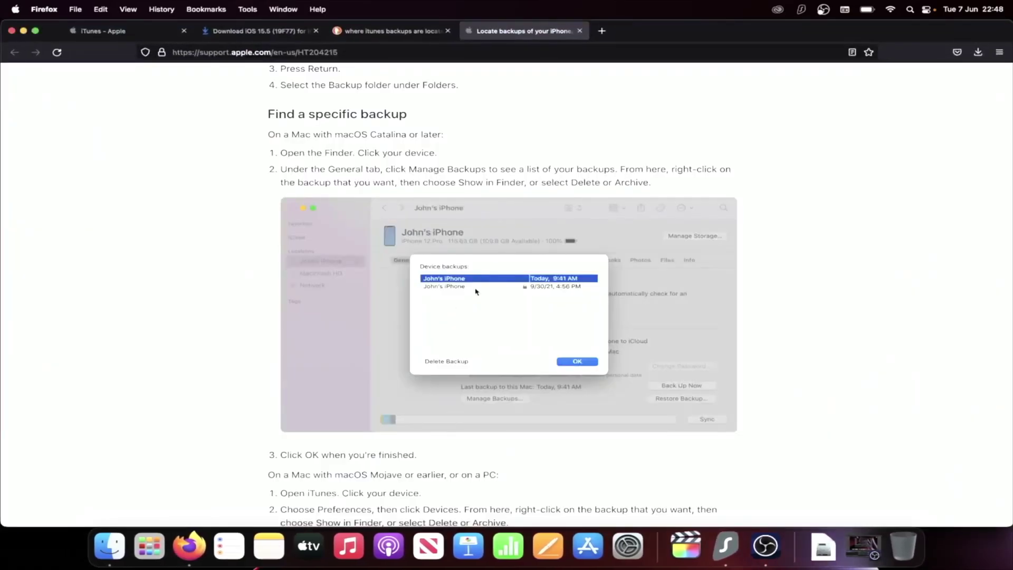
scroll(371, 289, up, 15)
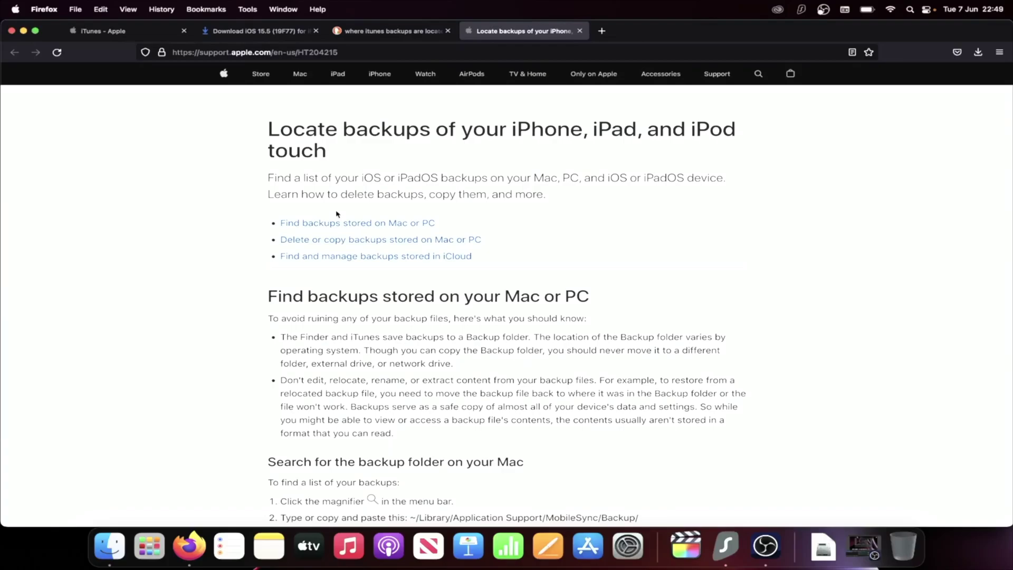
scroll(394, 315, down, 2)
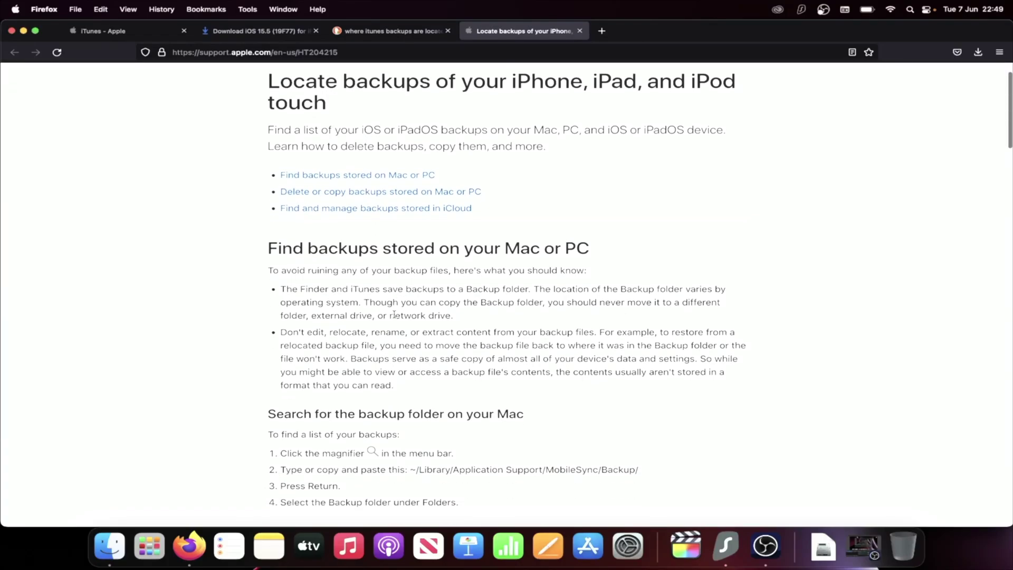
scroll(394, 315, down, 6)
drag(267, 271, 542, 267)
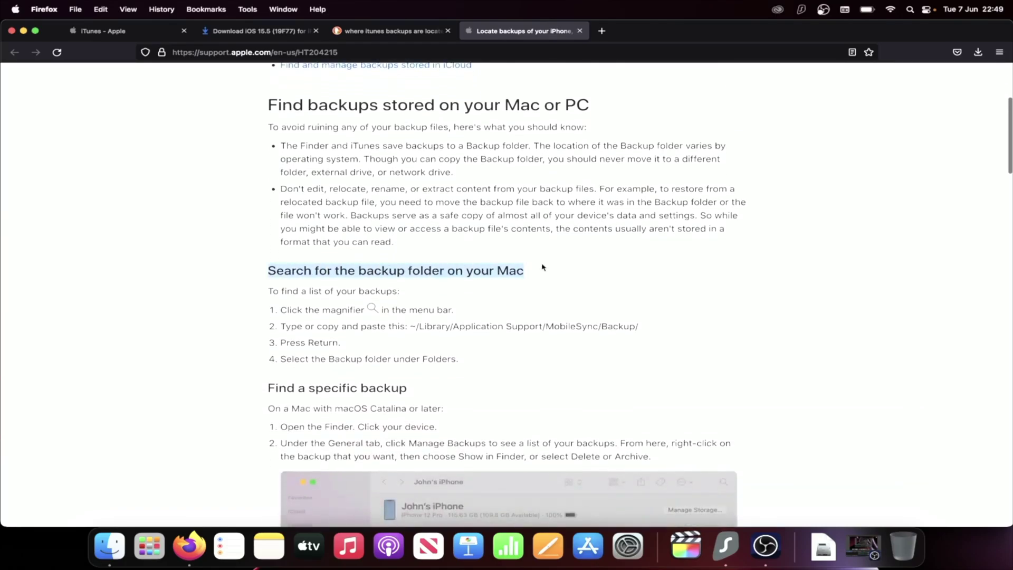
click(541, 267)
scroll(540, 266, down, 10)
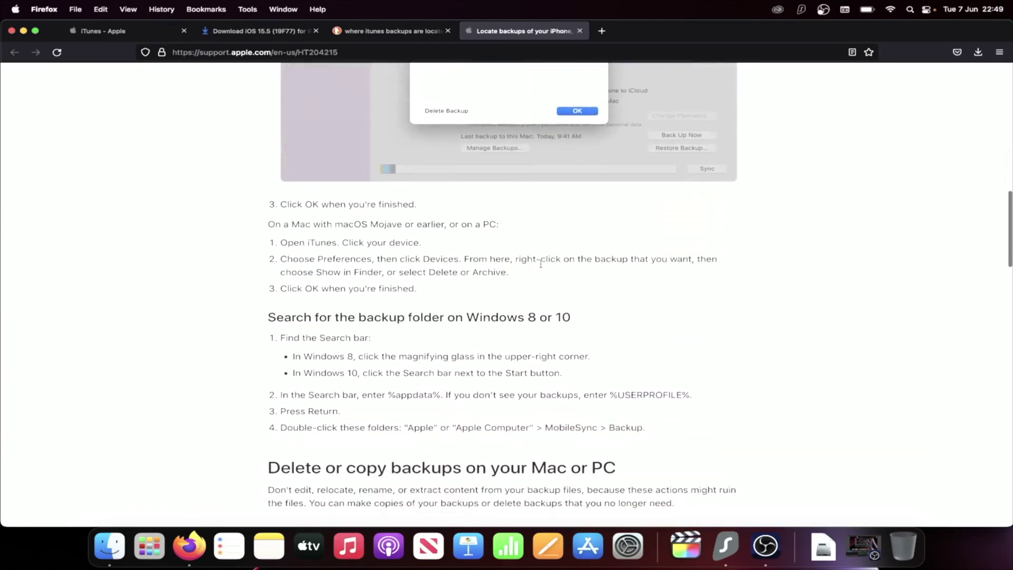
Read the article's instructions for finding the backup folder on Windows 8 or 10
drag(260, 323, 579, 323)
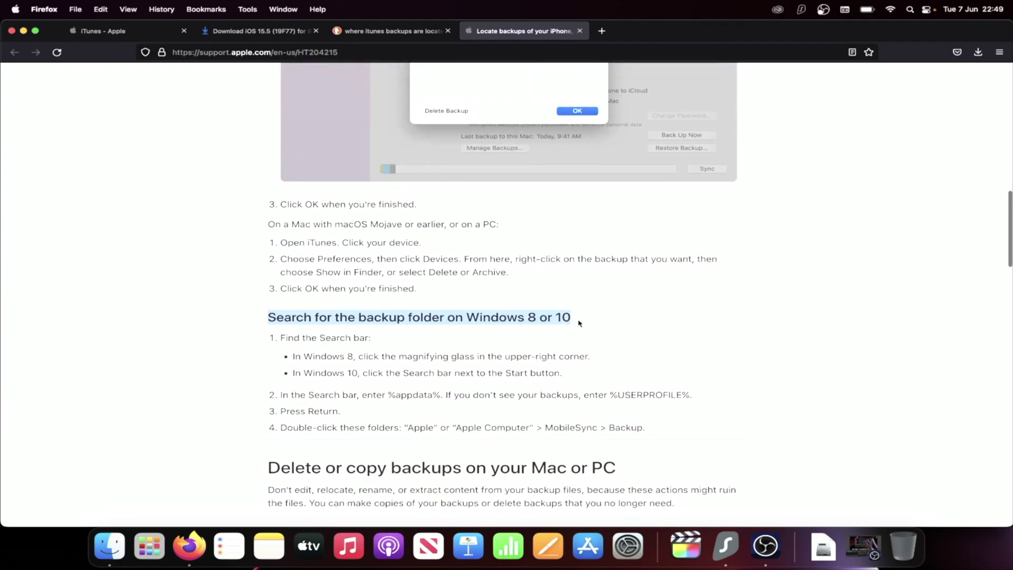
click(579, 323)
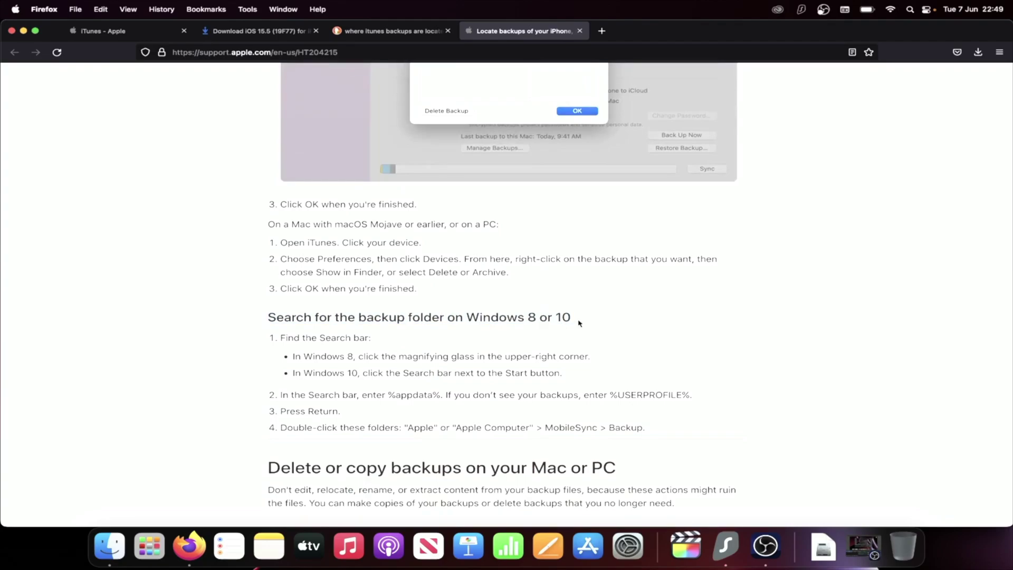
double_click(533, 316)
click(318, 390)
drag(309, 394, 357, 394)
click(357, 395)
drag(270, 338, 653, 435)
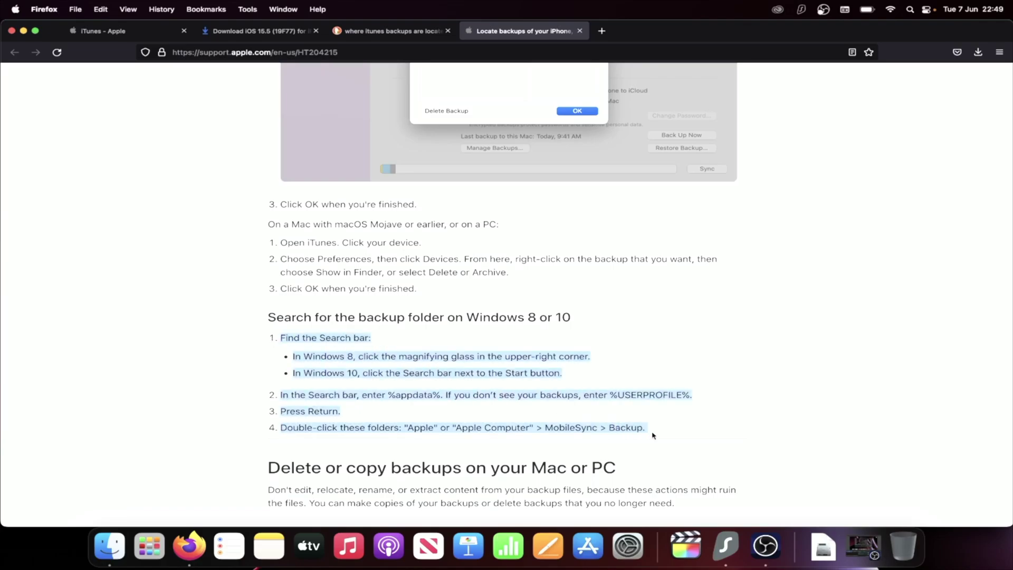
click(654, 436)
Copy the backup folder path ~/Library/Application Support/MobileSync/Backup/ from the article's Mac instructions
scroll(624, 423, up, 10)
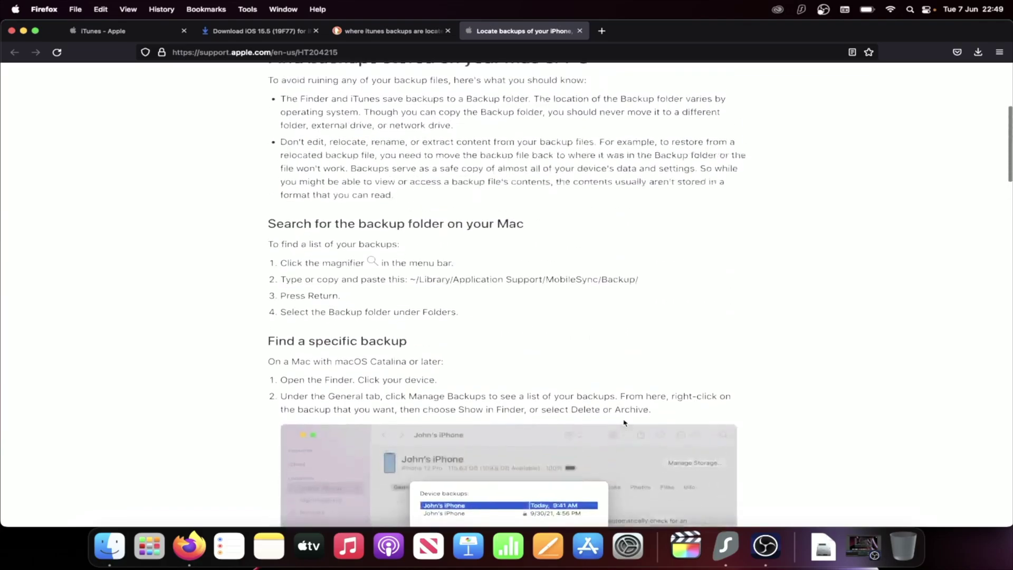
scroll(624, 423, up, 1)
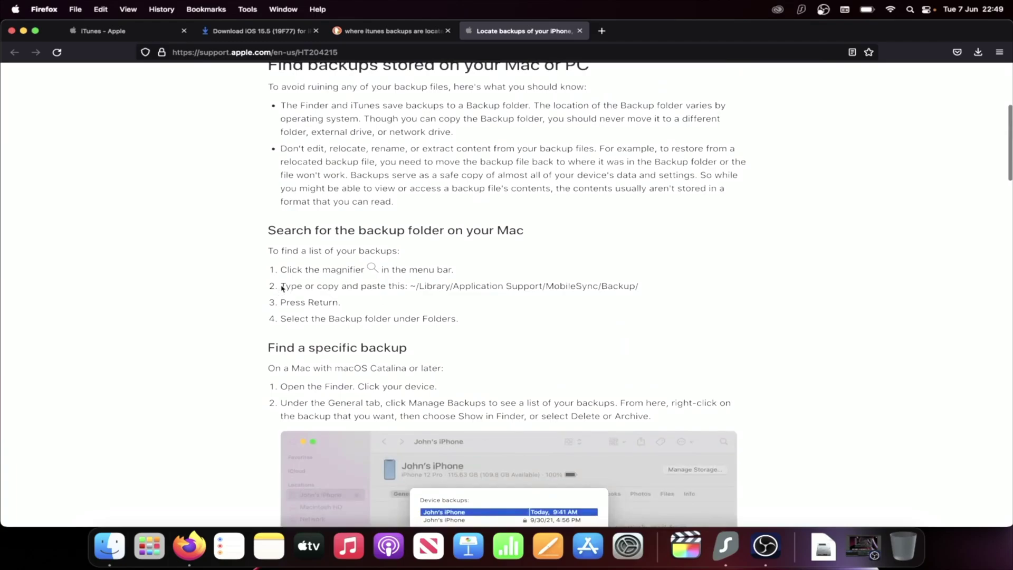
drag(280, 269, 456, 277)
click(315, 281)
drag(409, 286, 659, 290)
key(super+c)
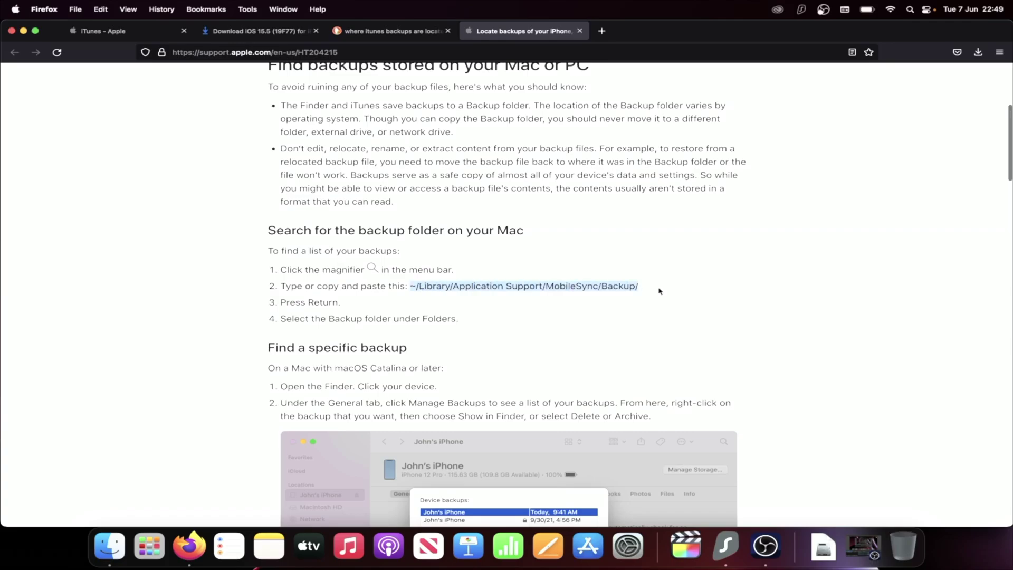
Switch to Finder, search for the copied MobileSync/Backup path and open the Backup folder
click(109, 552)
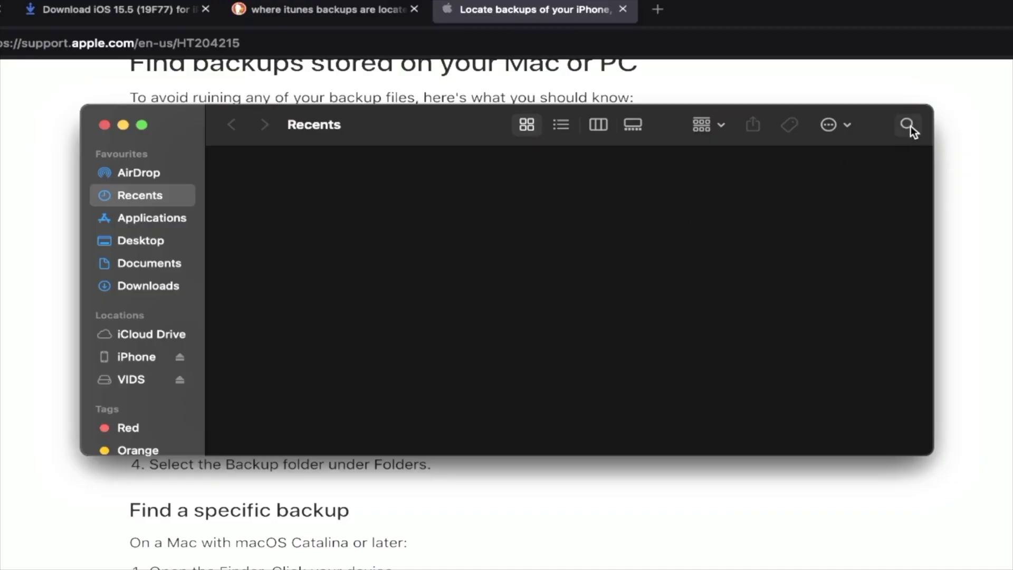
click(907, 125)
key(super+v)
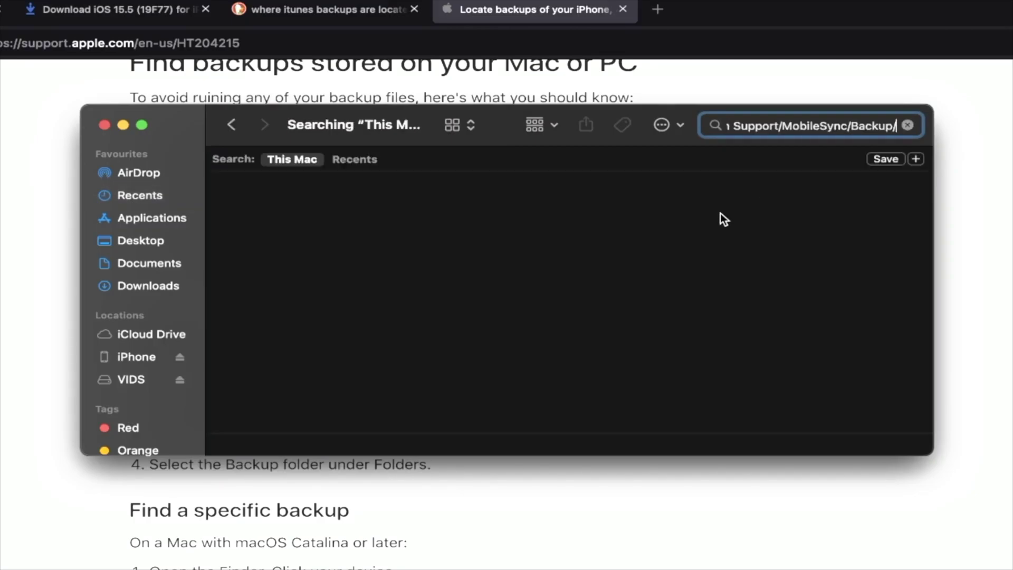
click(714, 230)
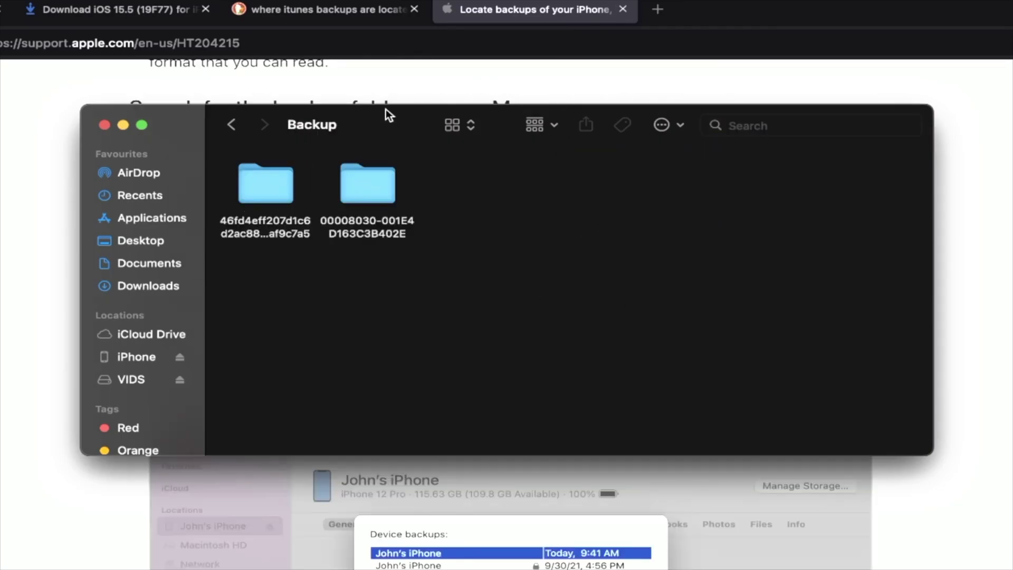
Look over the device backup folders in the Backup folder and display them as a list
drag(271, 282, 462, 146)
click(465, 217)
drag(264, 293, 395, 189)
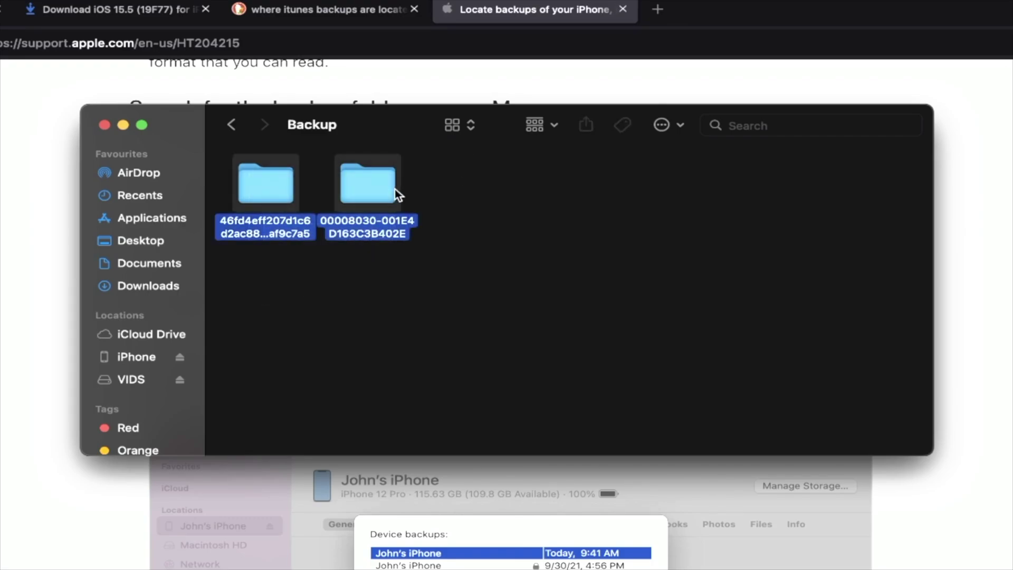
click(508, 222)
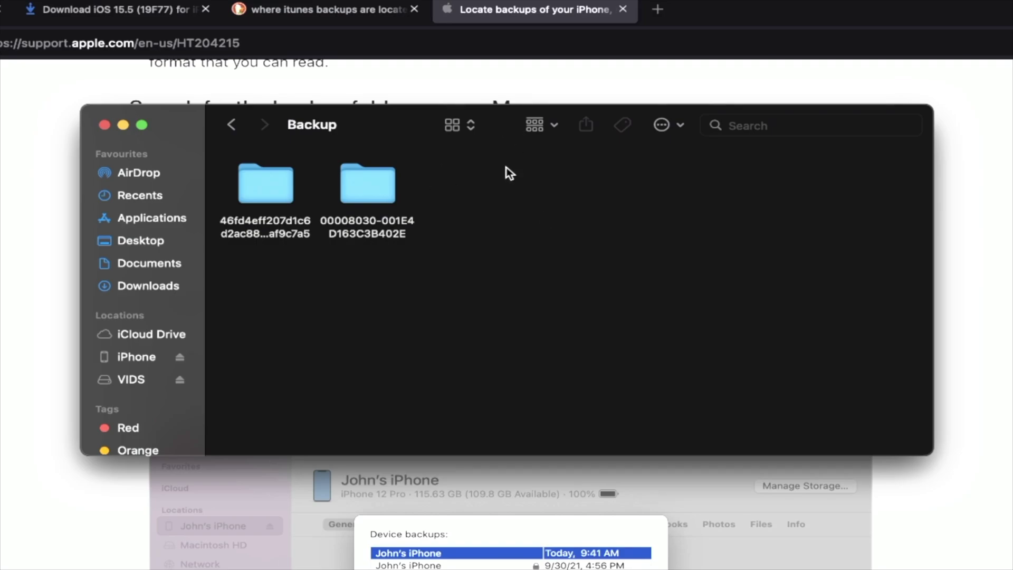
click(466, 129)
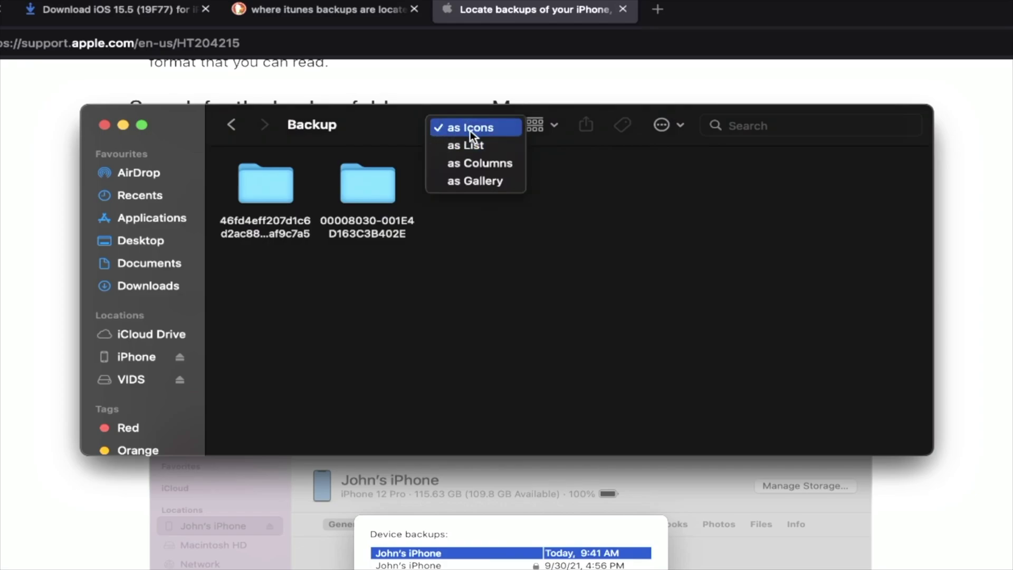
click(479, 145)
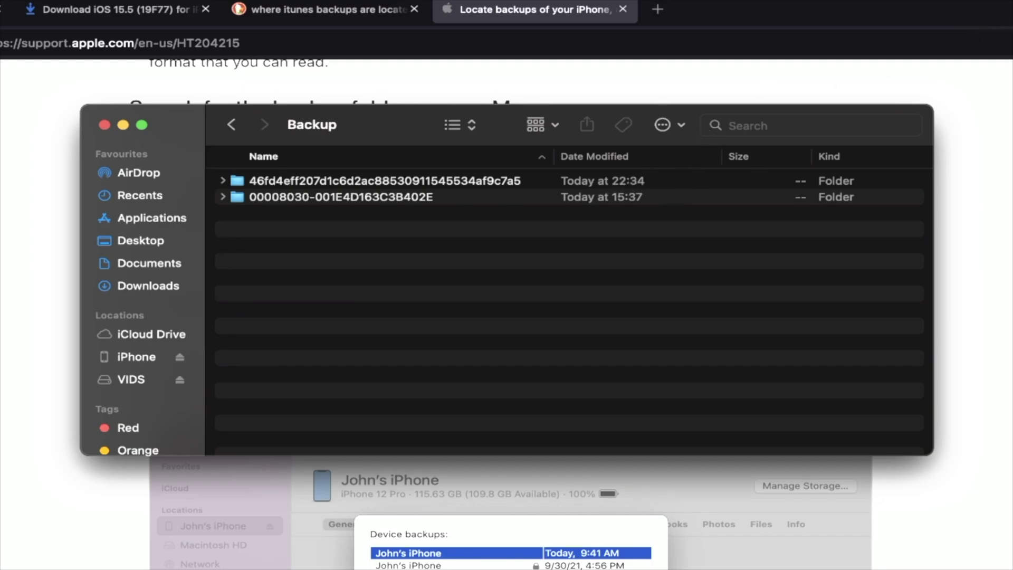
Open the backup folder modified today at 22:34 and locate its Info.plist file
click(308, 182)
double_click(308, 181)
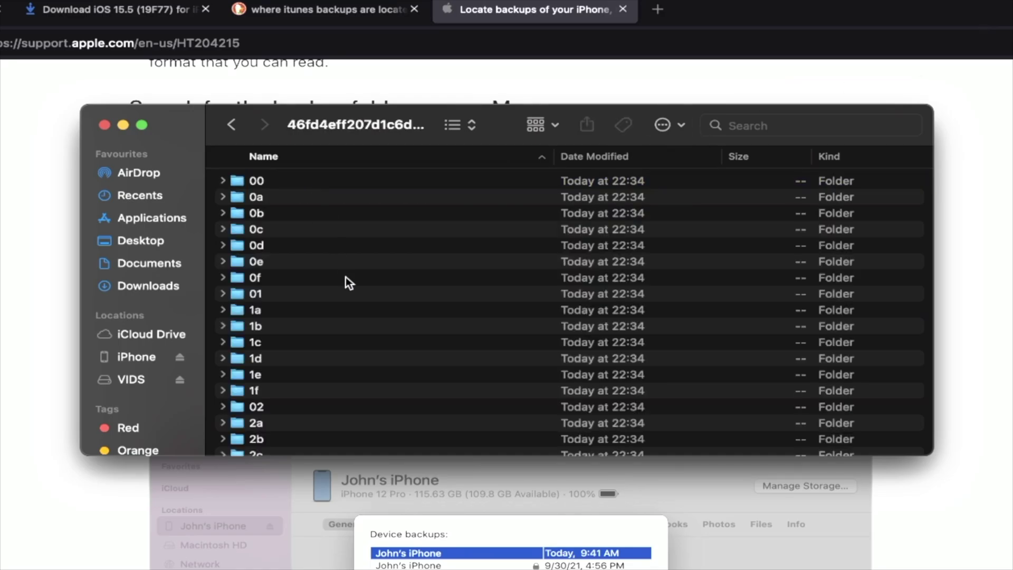
scroll(346, 277, down, 20)
scroll(346, 276, down, 15)
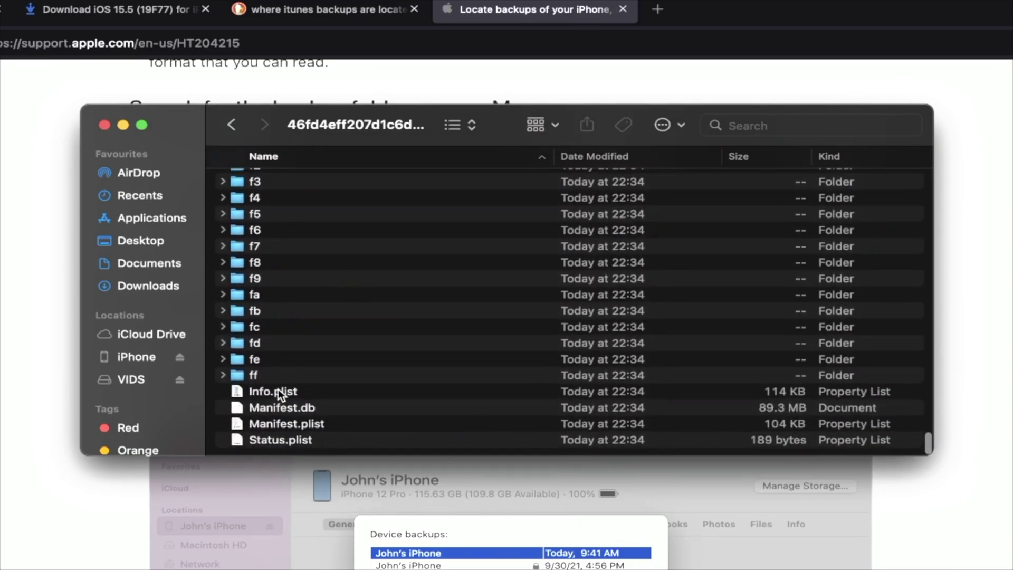
Open the backup's Info.plist file with TextEdit, chosen from the Applications folder
click(278, 391)
right_click(278, 391)
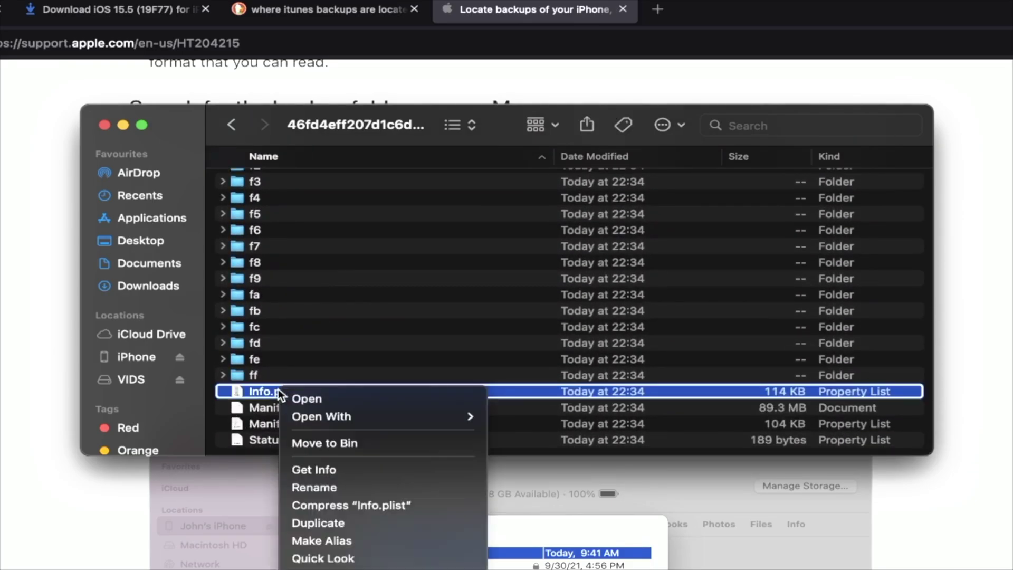
mouse_move(367, 416)
click(537, 461)
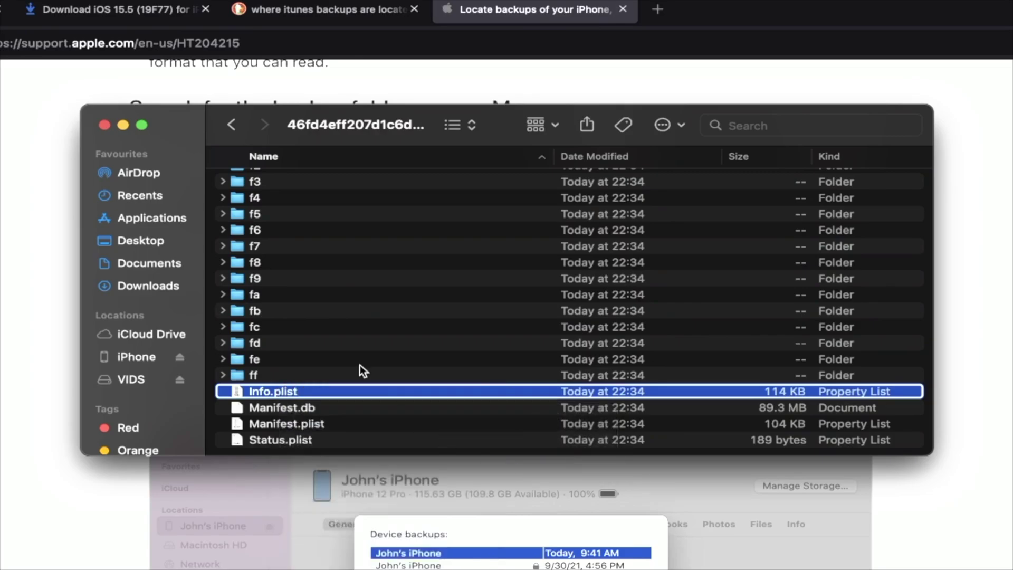
scroll(397, 328, down, 10)
scroll(397, 328, down, 5)
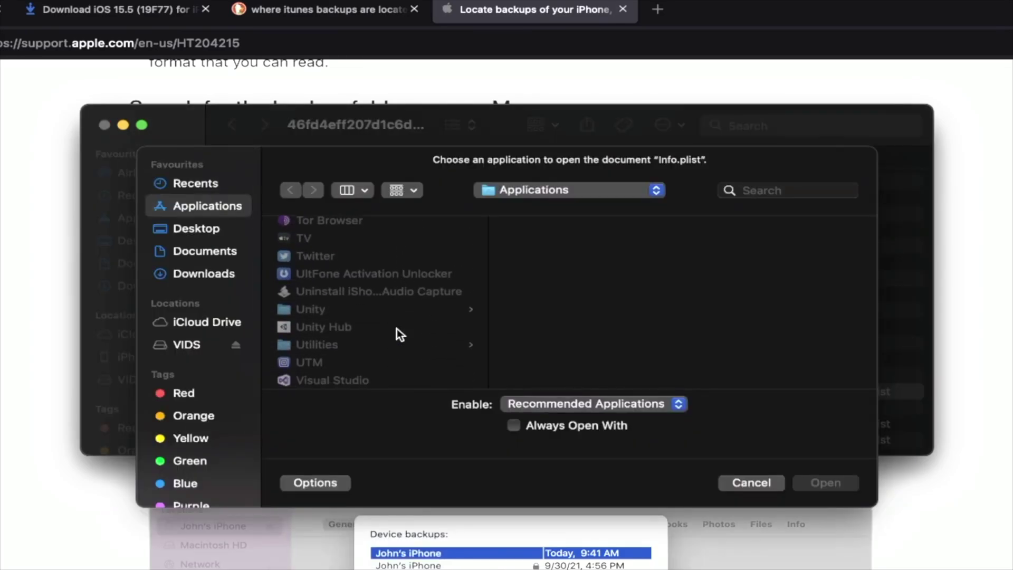
scroll(393, 323, up, 2)
click(328, 245)
click(831, 484)
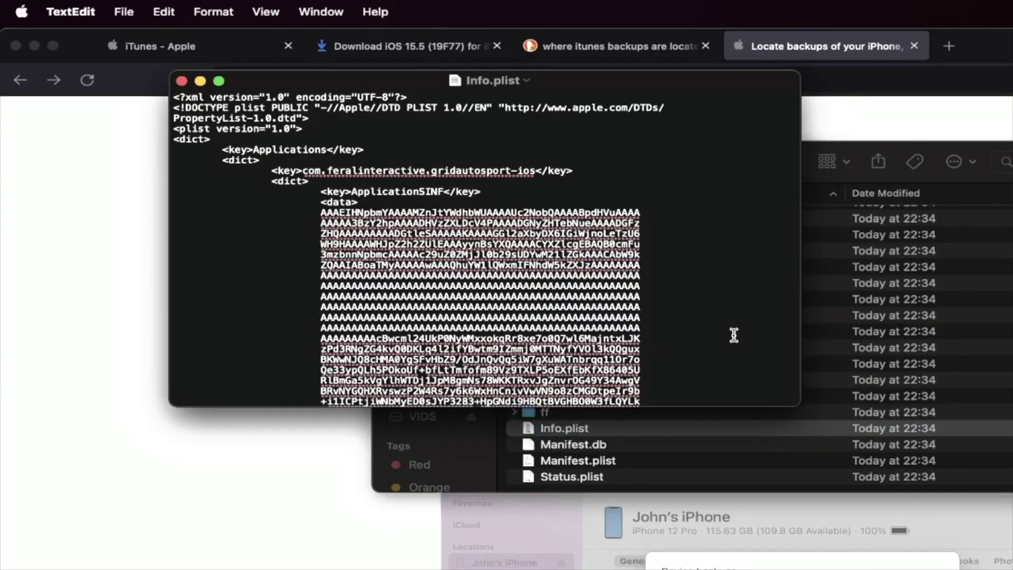
Search the Info.plist text for the version number 16.0
drag(174, 107, 633, 301)
click(634, 304)
click(164, 10)
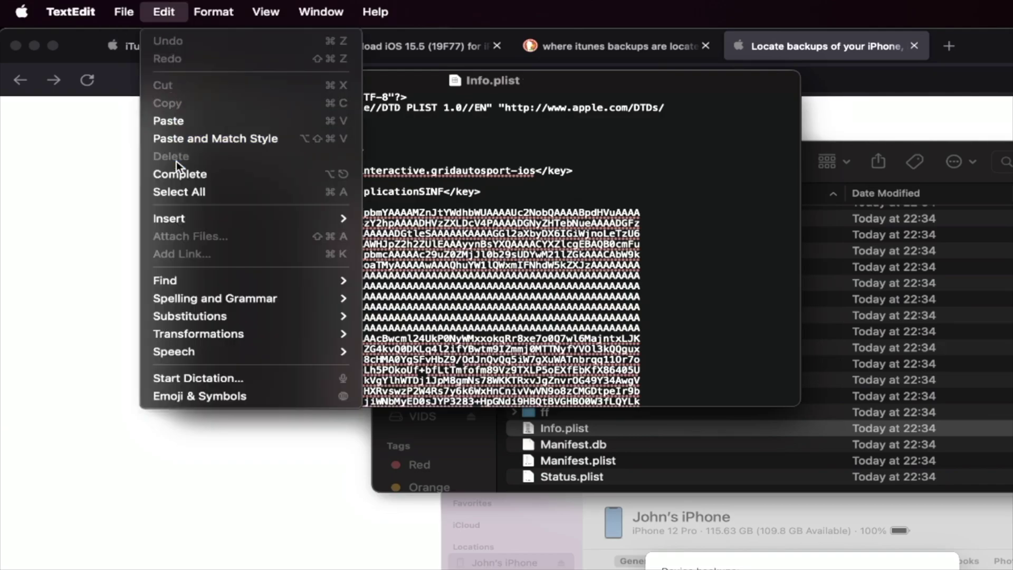
mouse_move(227, 283)
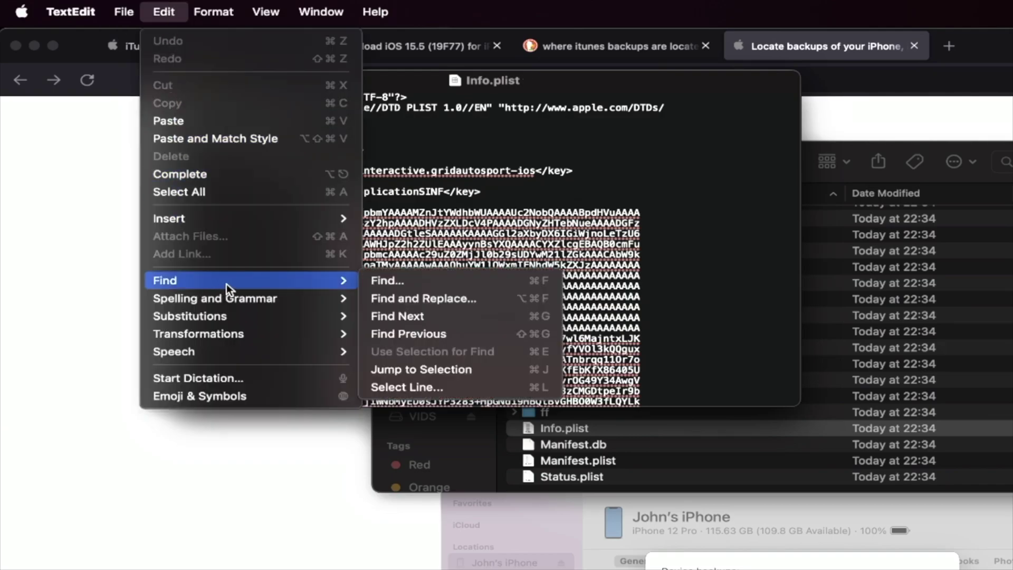
click(372, 280)
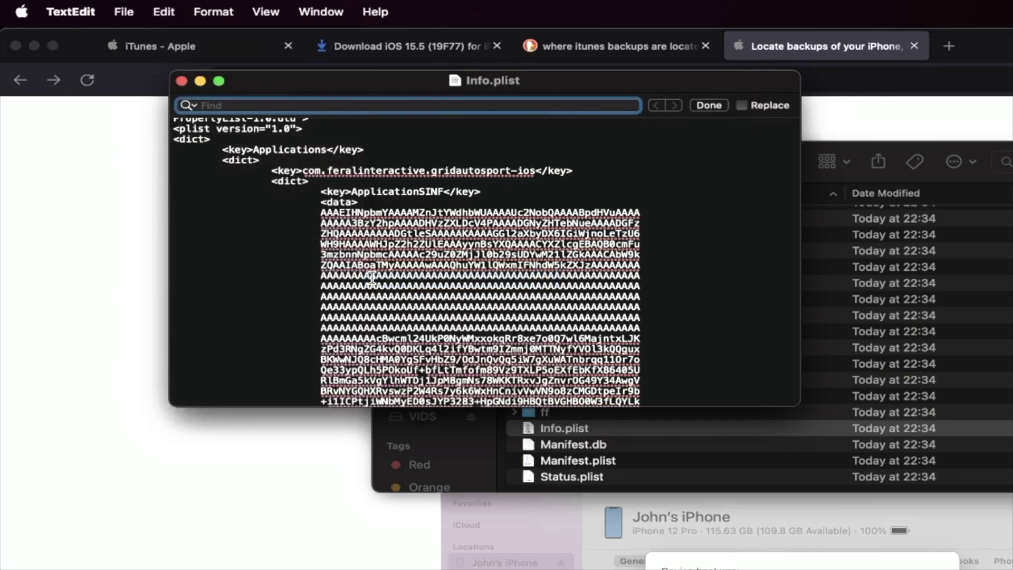
text(16.0)
key(Return)
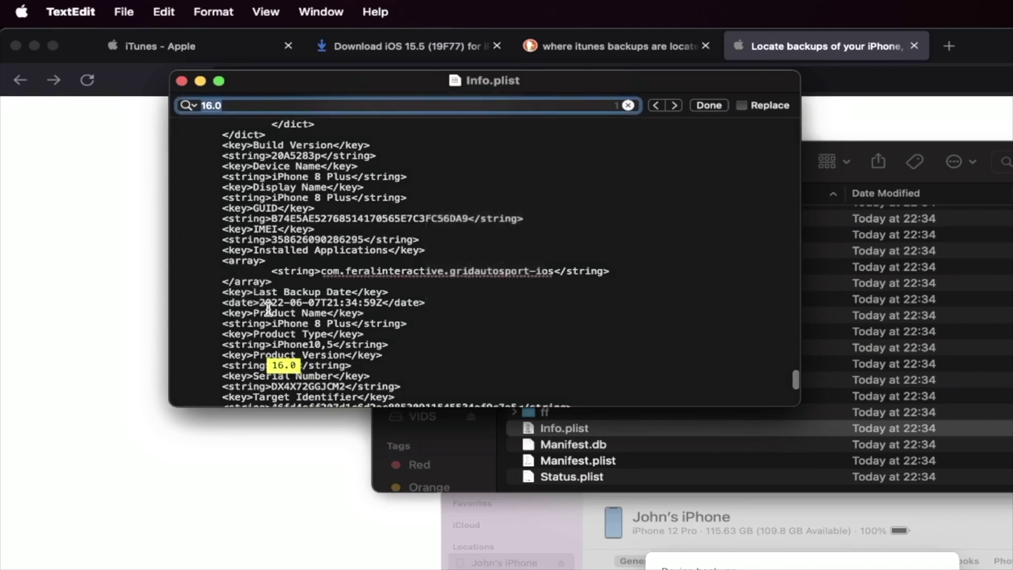
Change the Product Version string in Info.plist to 15.0
click(277, 365)
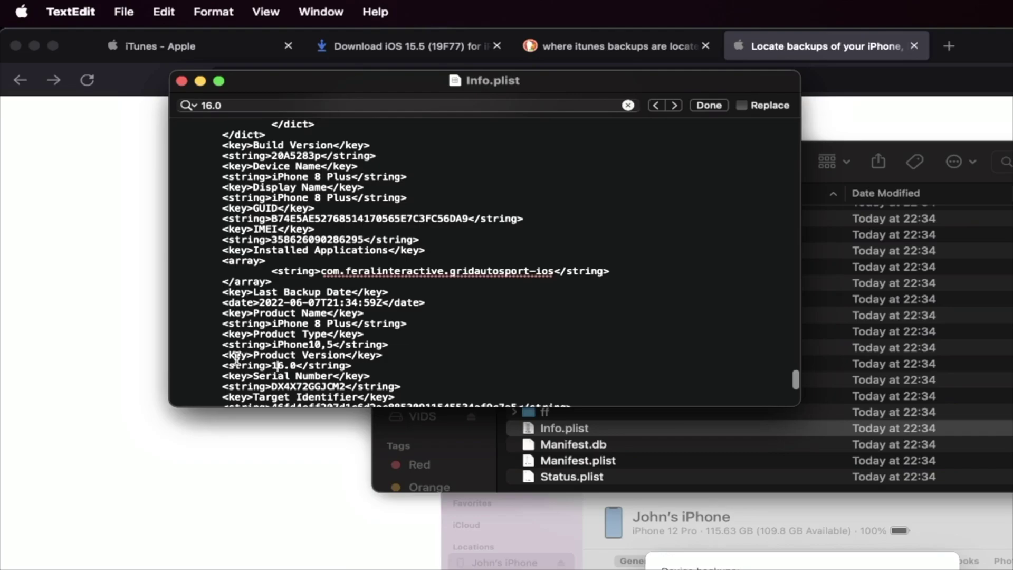
scroll(238, 357, down, 1)
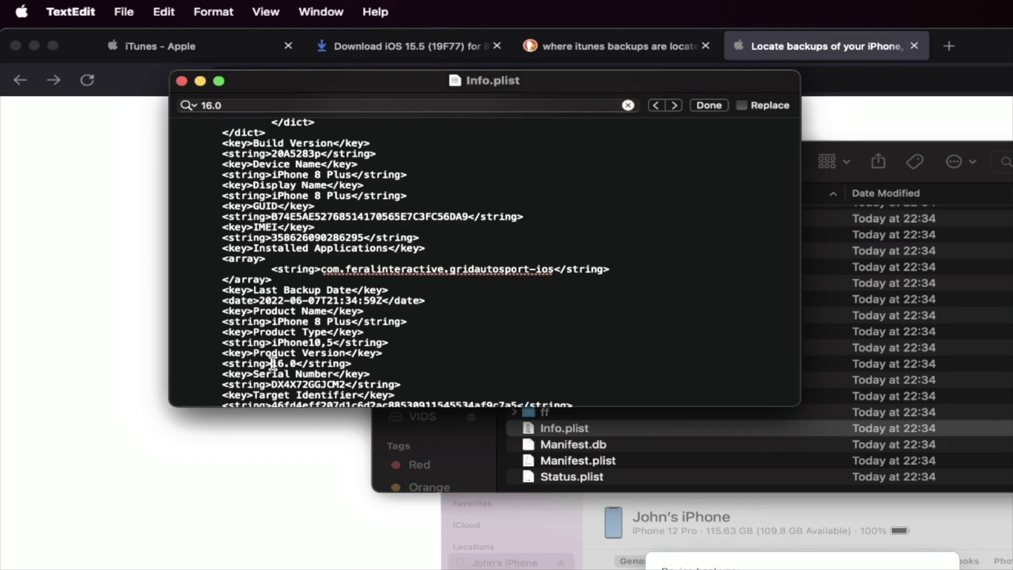
drag(273, 363, 296, 363)
text(15.)
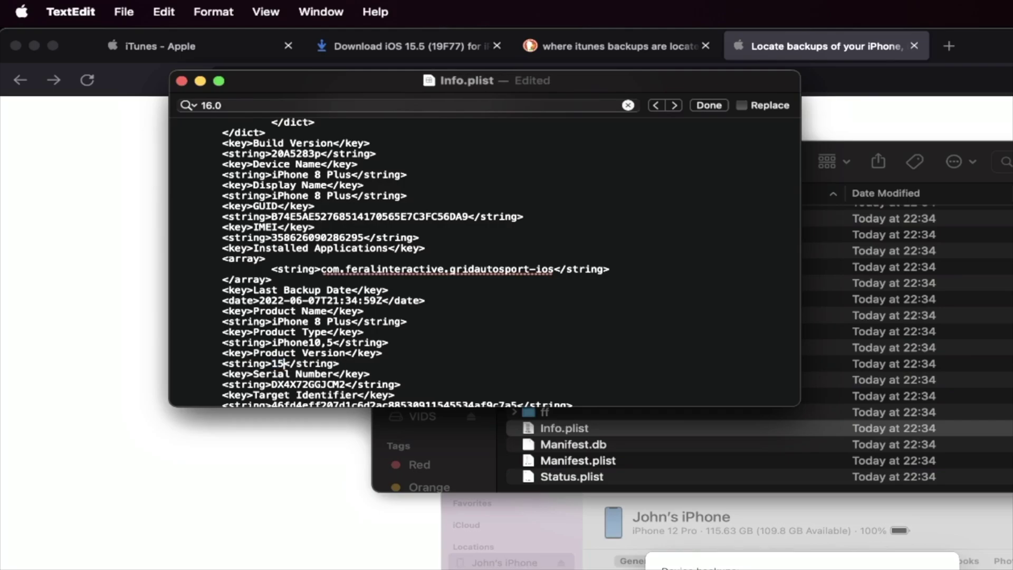
text(0)
Save the edited Info.plist file and close its window
click(122, 11)
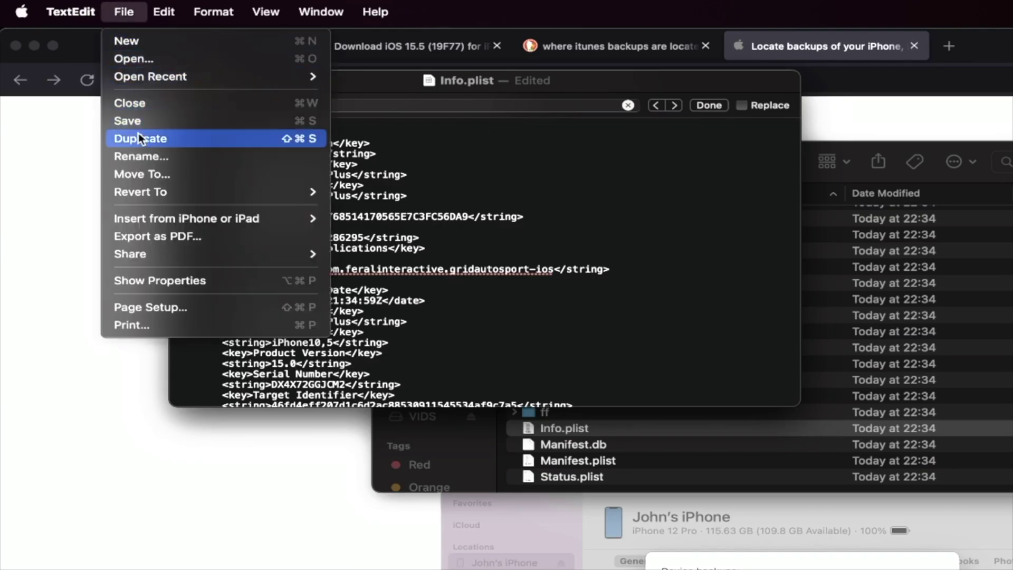
click(155, 126)
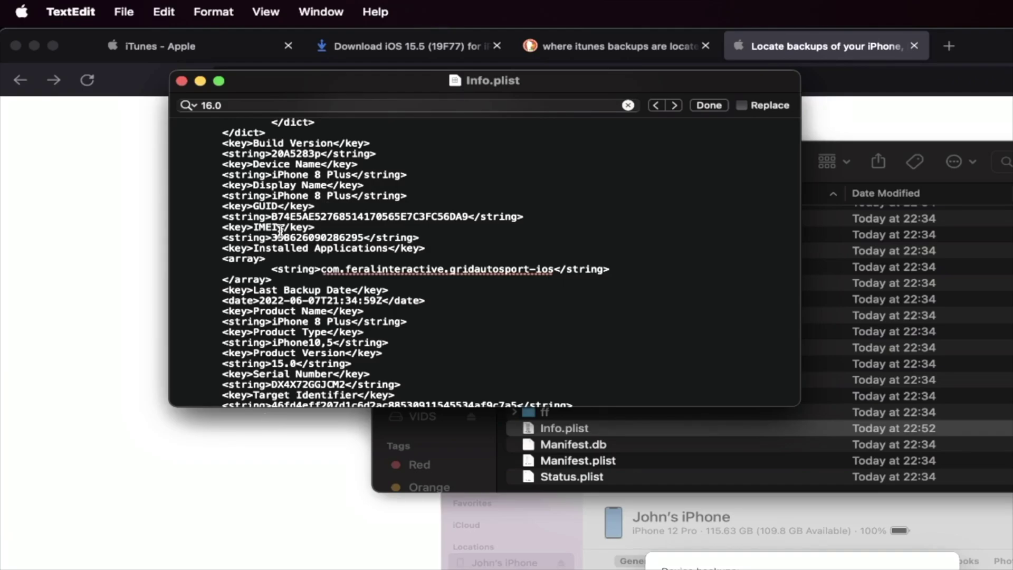
click(182, 80)
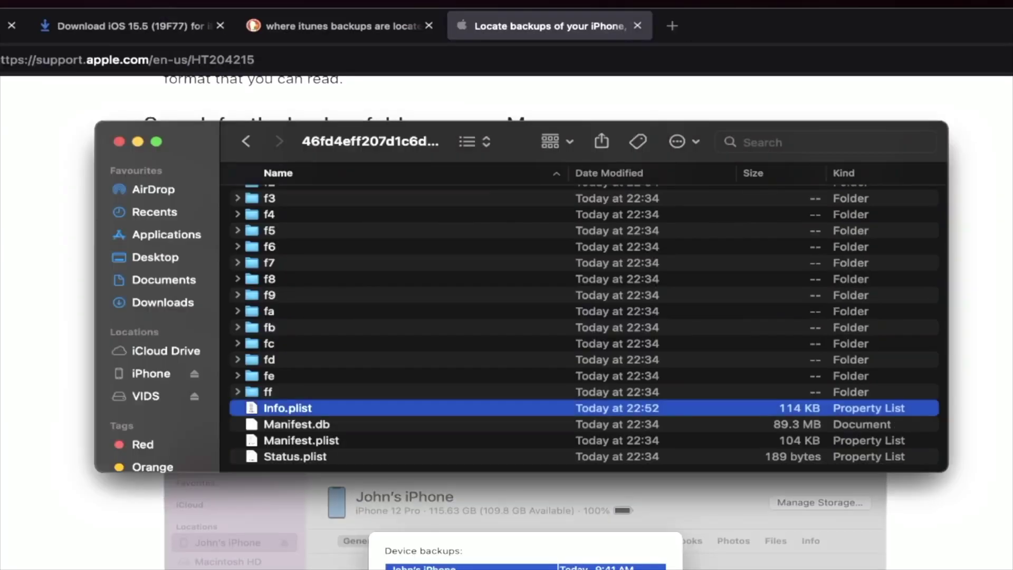
Open the connected iPhone in Finder and start restoring it from the iPhone 8 Plus backup
click(135, 375)
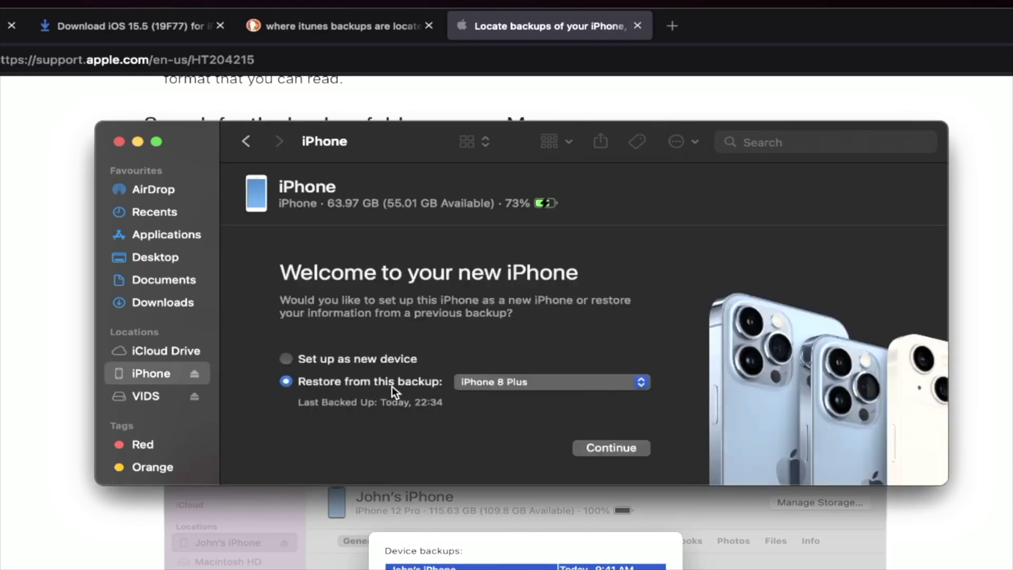
click(496, 385)
click(497, 384)
click(600, 449)
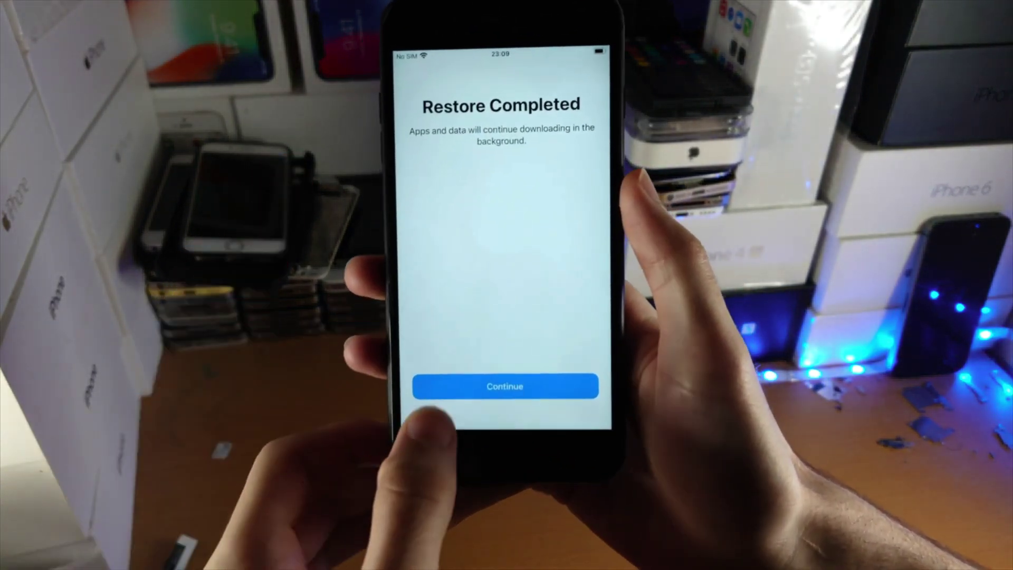
click(433, 390)
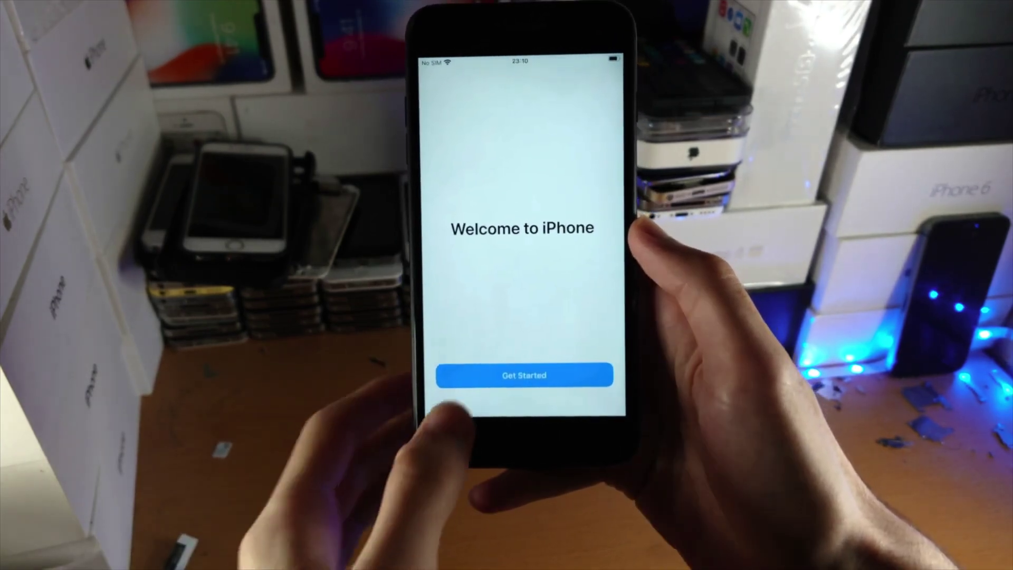
click(524, 373)
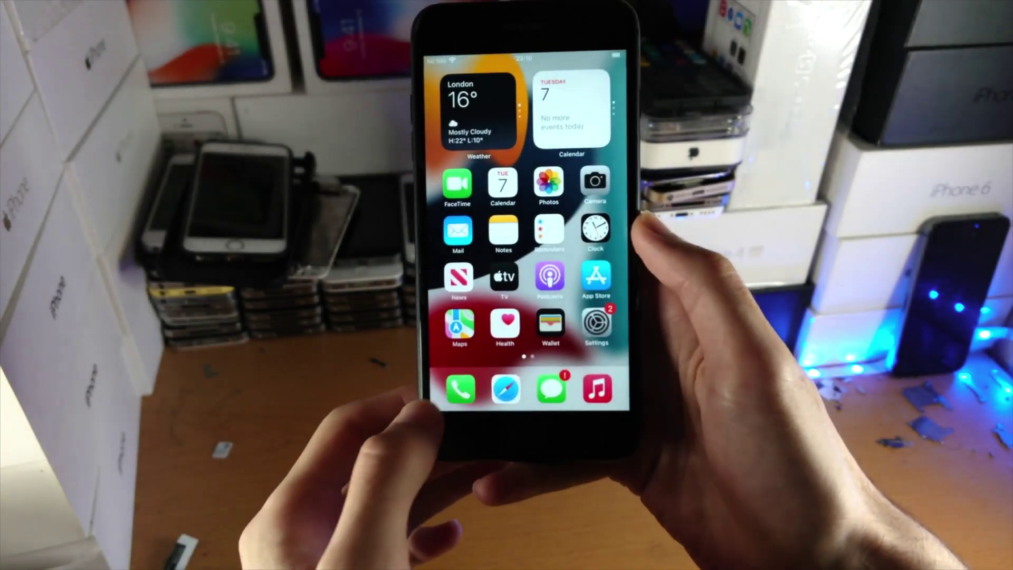
click(486, 269)
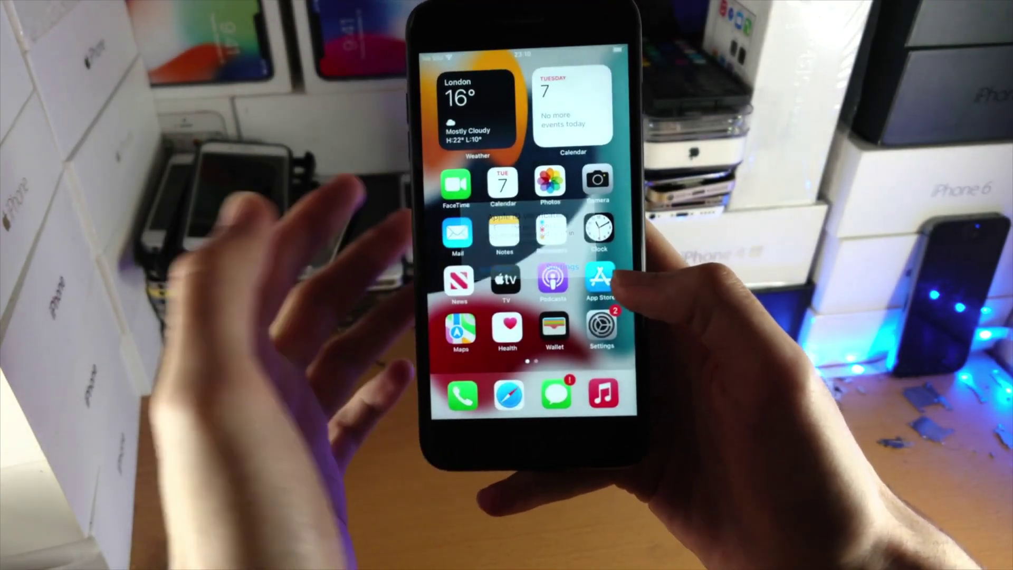
click(602, 327)
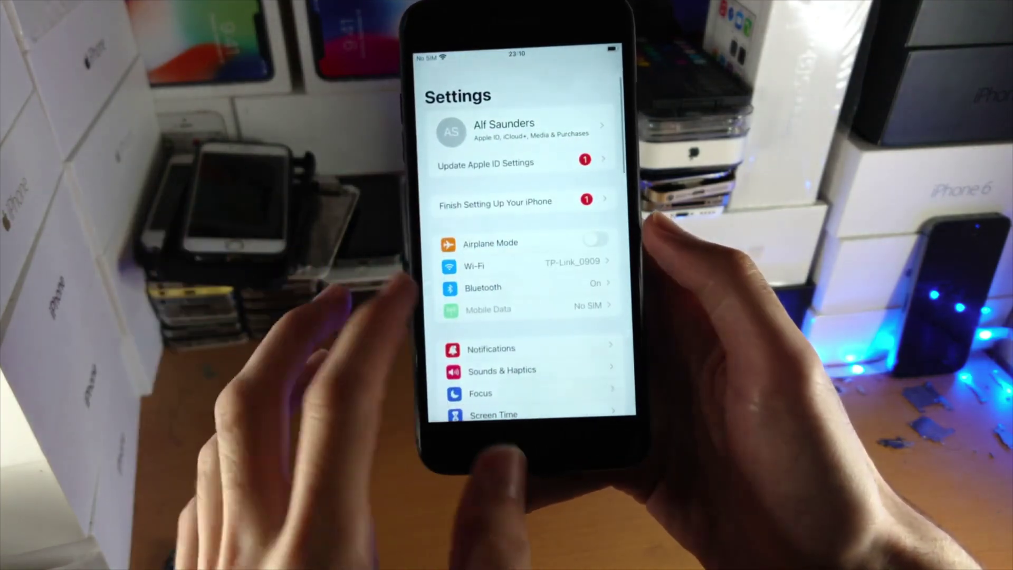
scroll(517, 264, down, 4)
click(469, 286)
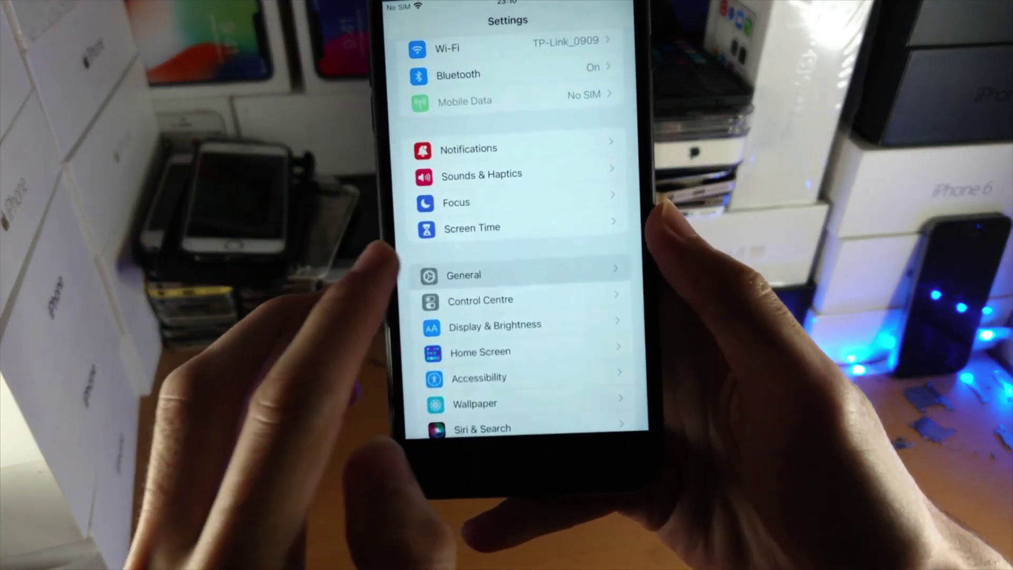
click(430, 129)
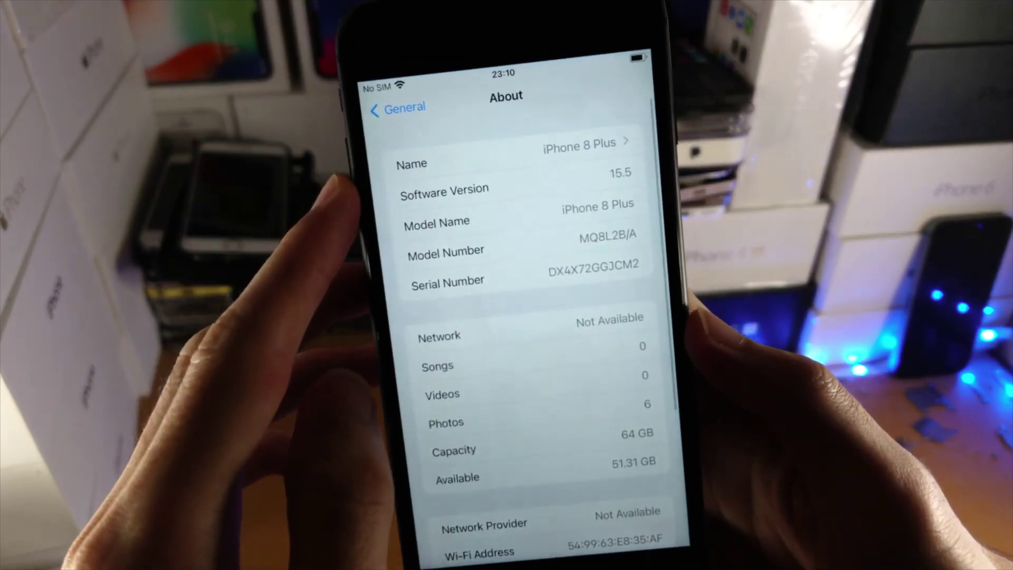